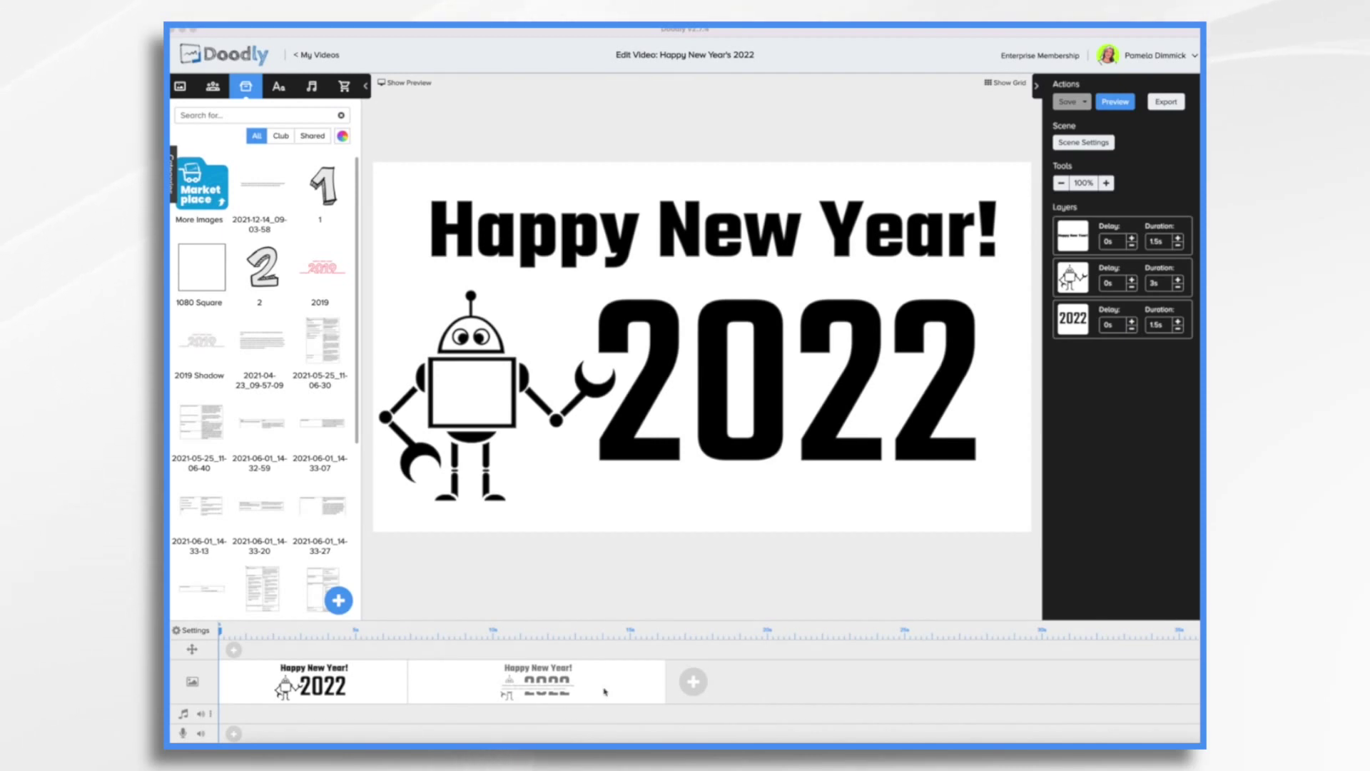
Paste the New Year greeting paragraph onto the scene over the robot and 2022 image
{"action": "key", "text": "ctrl+v"}
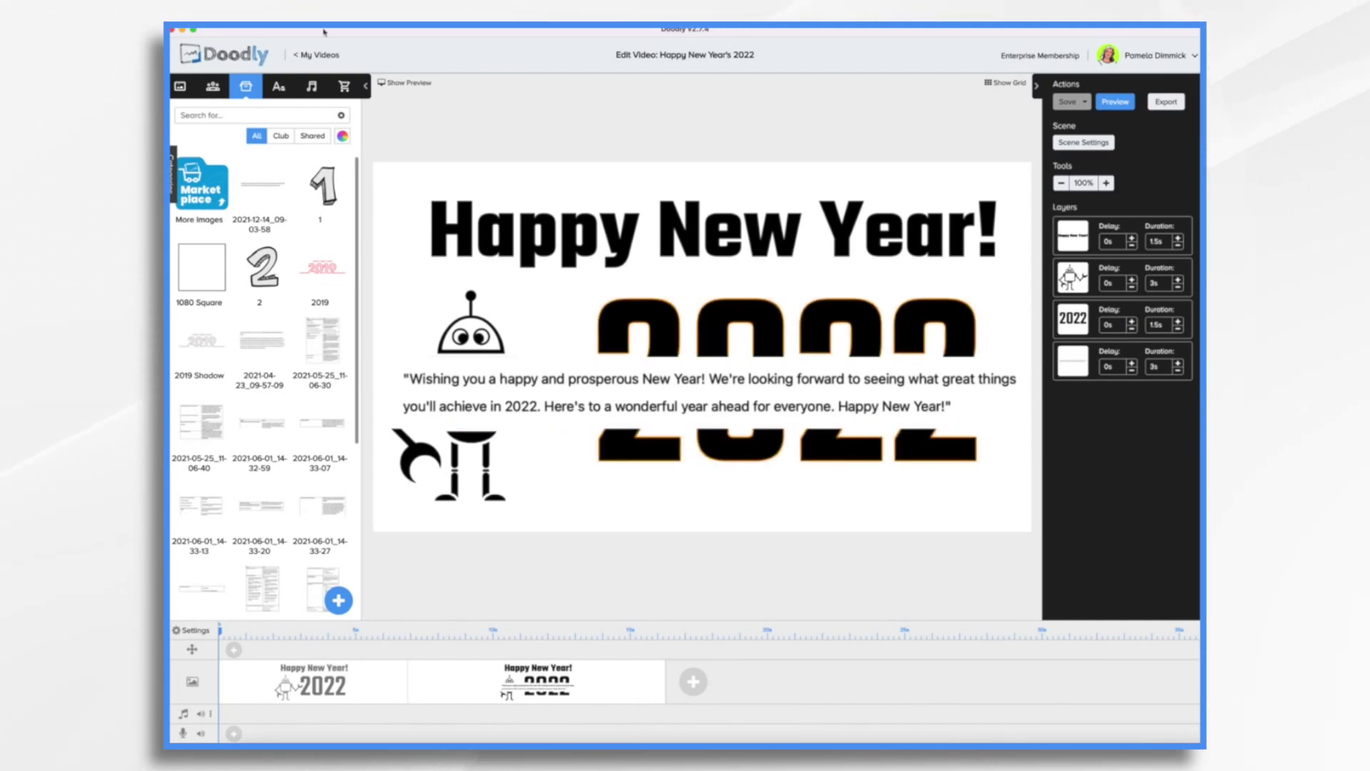
Create a whiteboard video named 'happy new year' at 1080p (1920×1080) resolution
{"action": "left_click", "coordinate": [319, 56]}
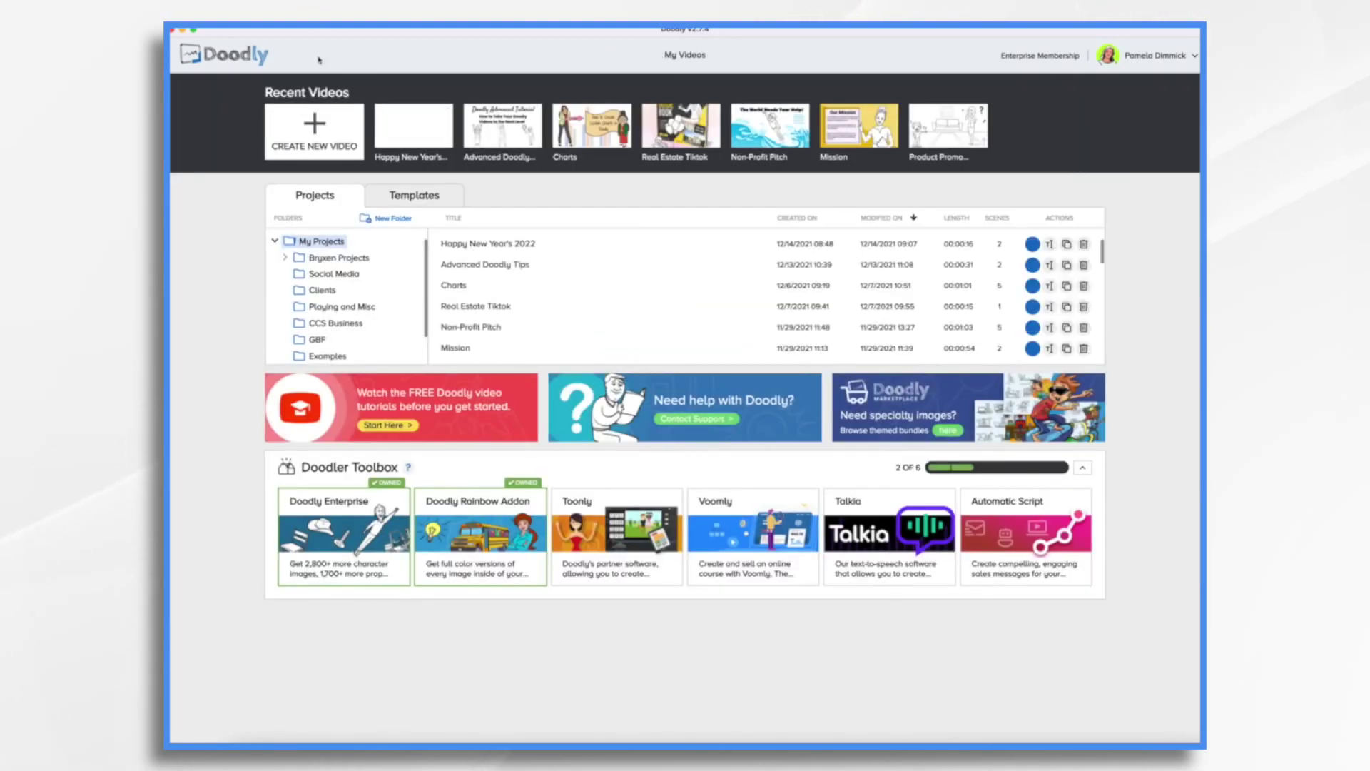
{"action": "left_click", "coordinate": [321, 137]}
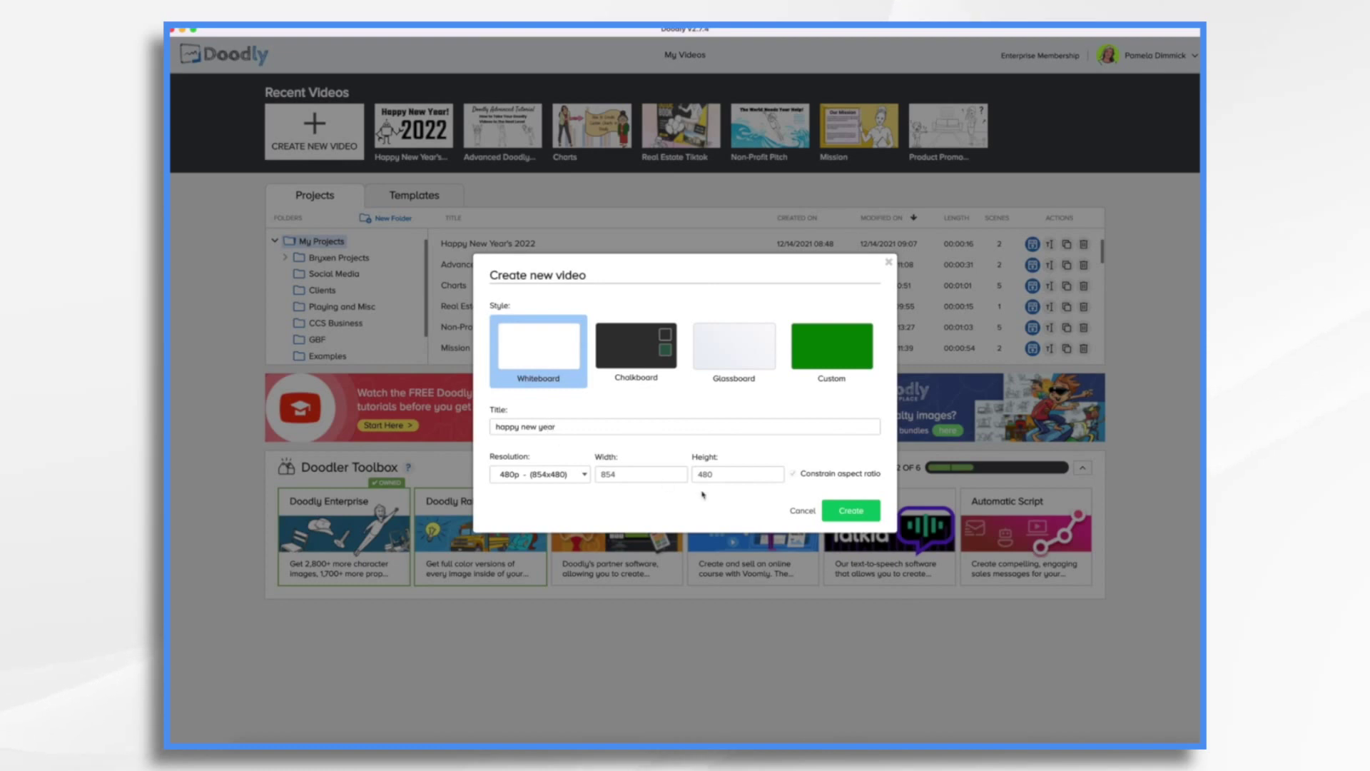
{"action": "left_click", "coordinate": [540, 474]}
{"action": "left_click", "coordinate": [542, 499]}
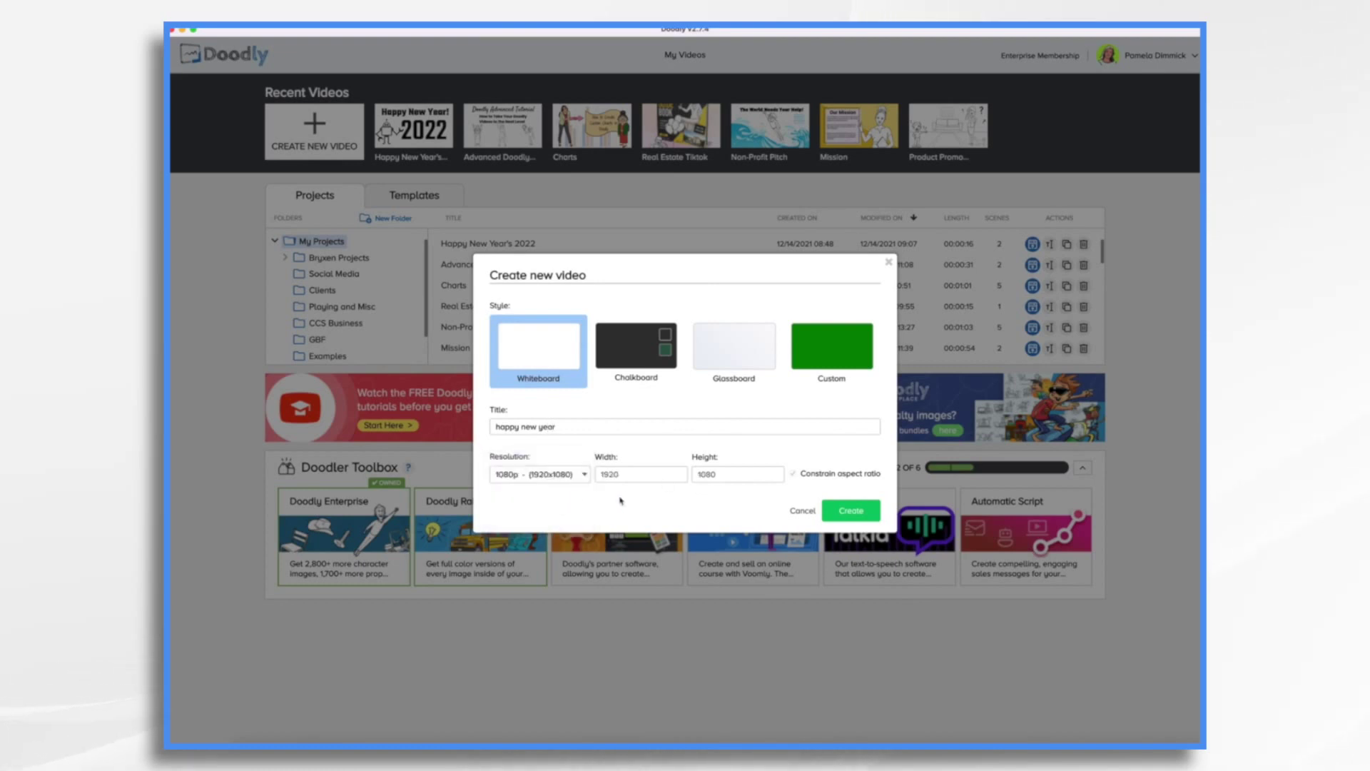
{"action": "left_click", "coordinate": [852, 511]}
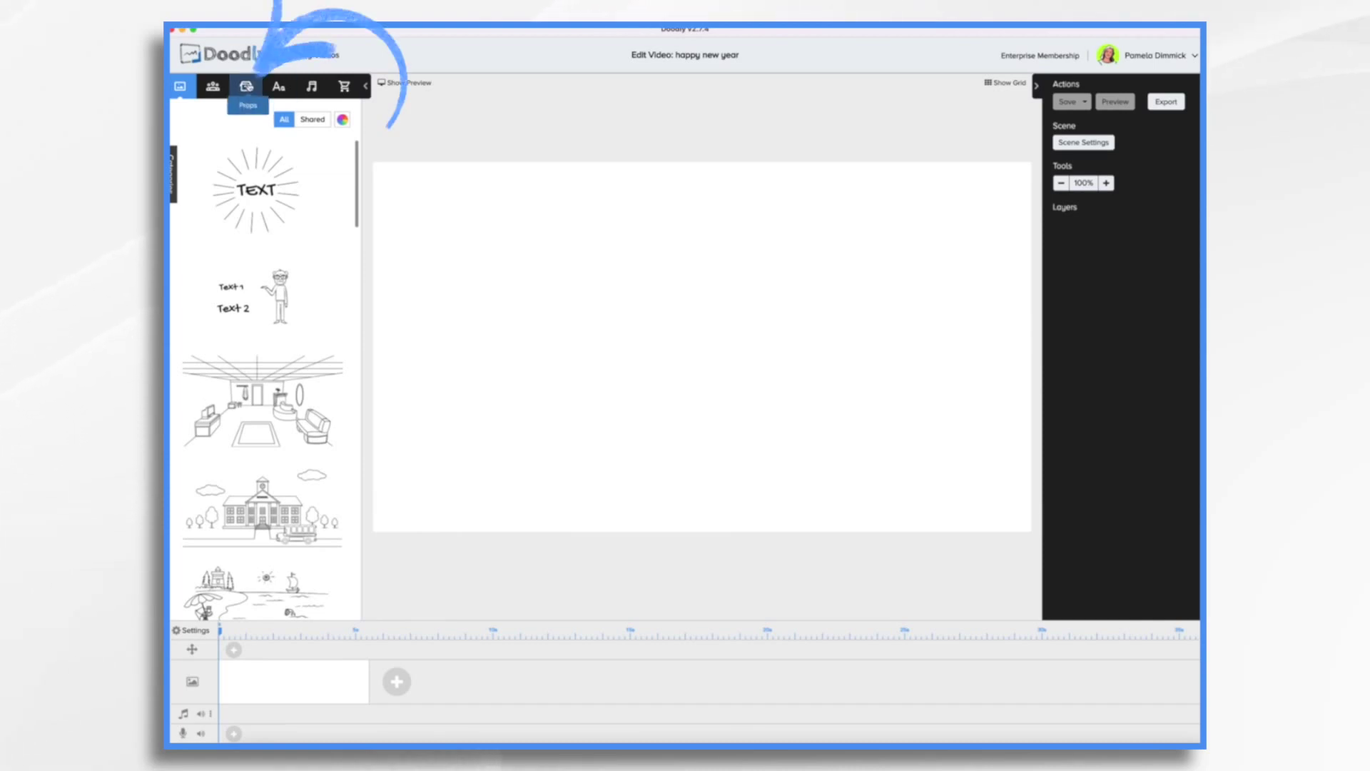
Import background-gbfae4ba94_1280.jpg and 2022.png as props named Christmas Background and 2022
{"action": "left_click", "coordinate": [246, 86]}
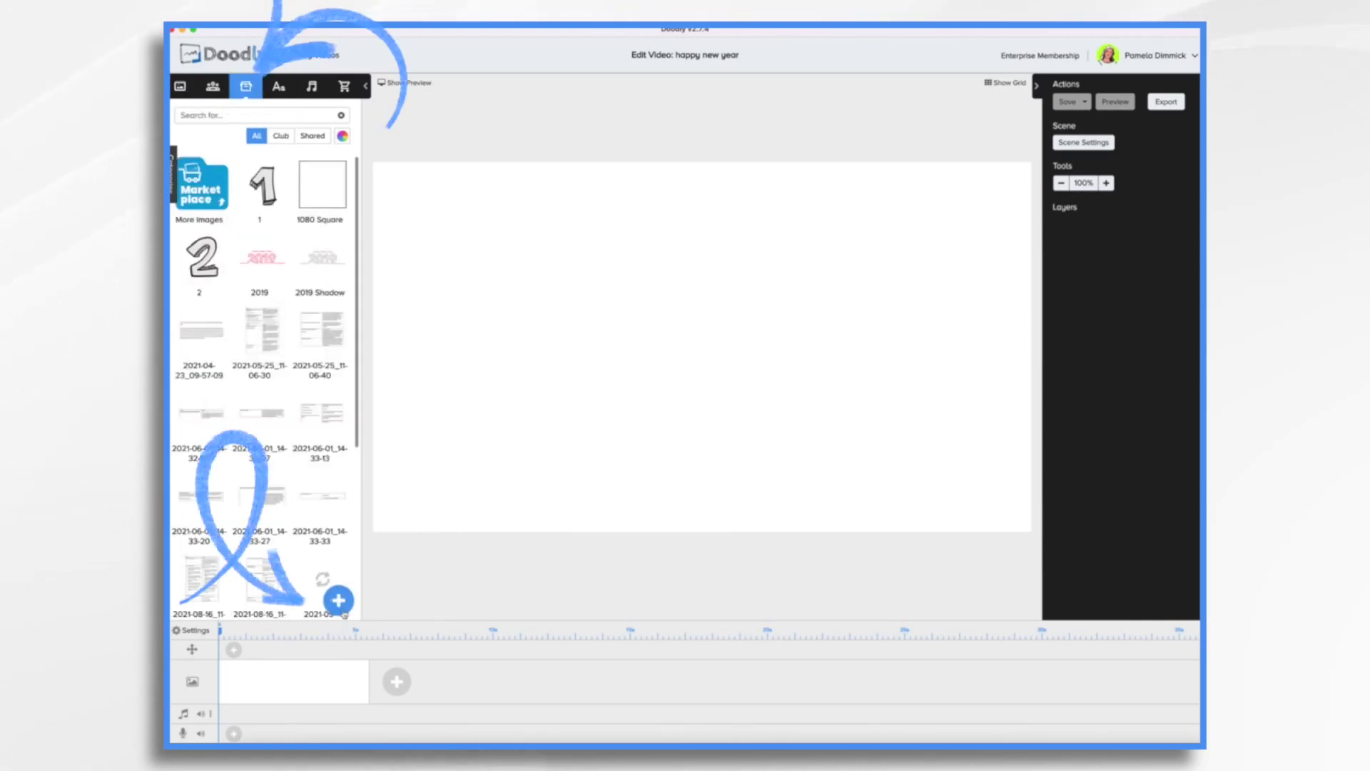
{"action": "left_click", "coordinate": [342, 605]}
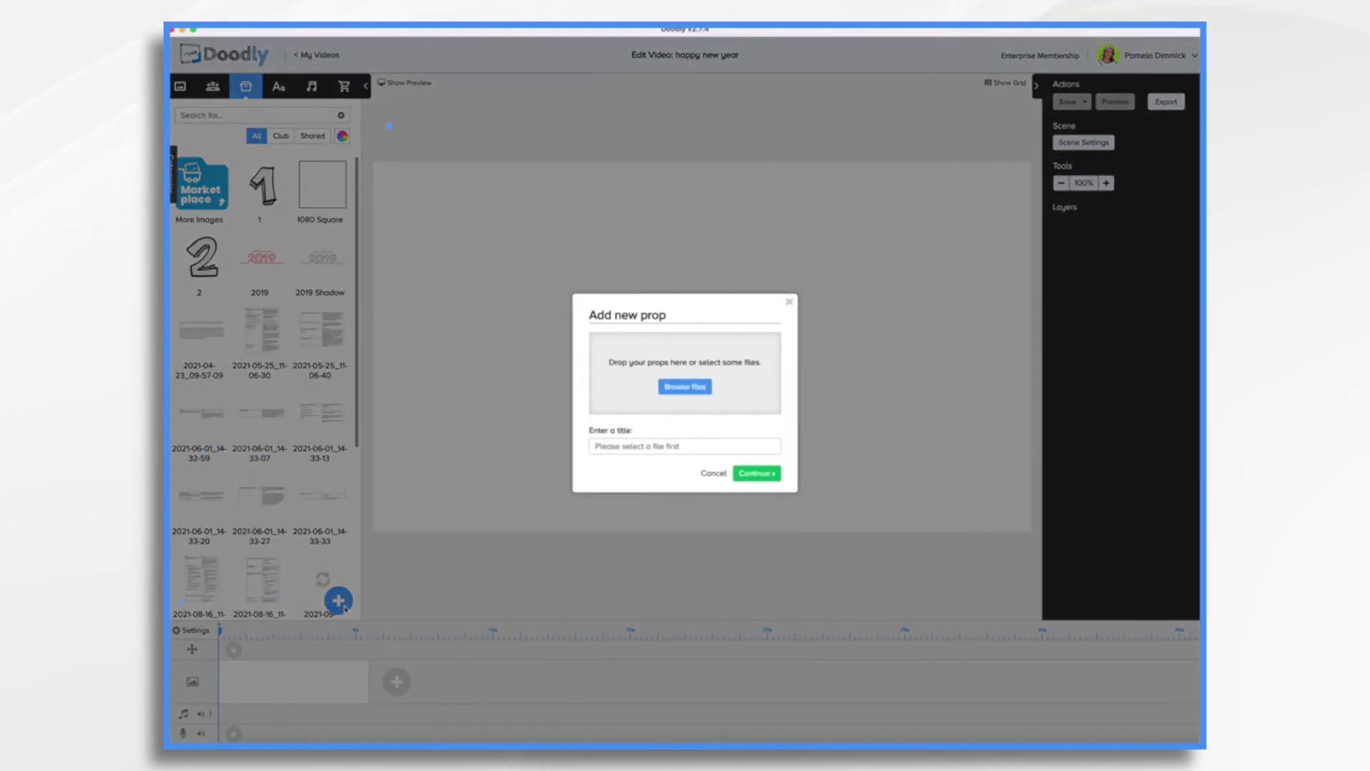
{"action": "left_click", "coordinate": [686, 387]}
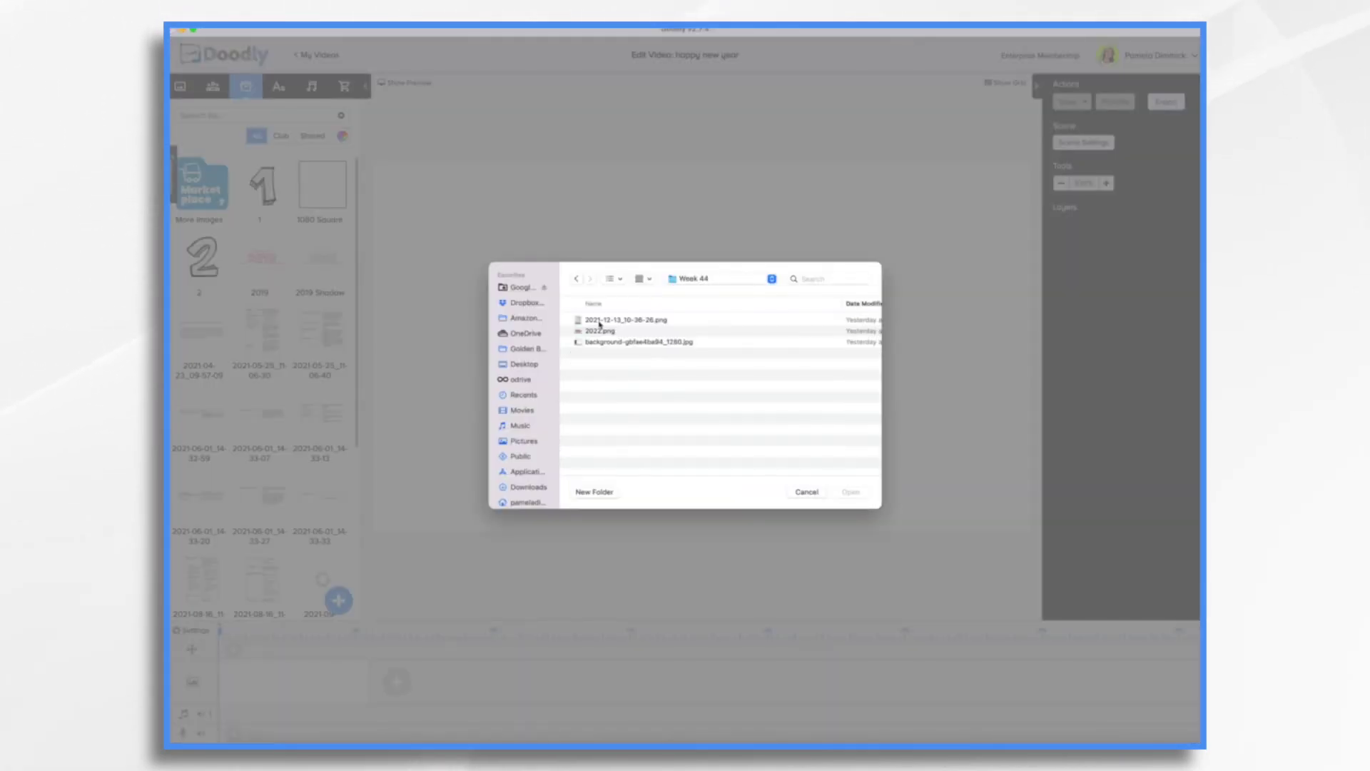
{"action": "left_click", "coordinate": [596, 342]}
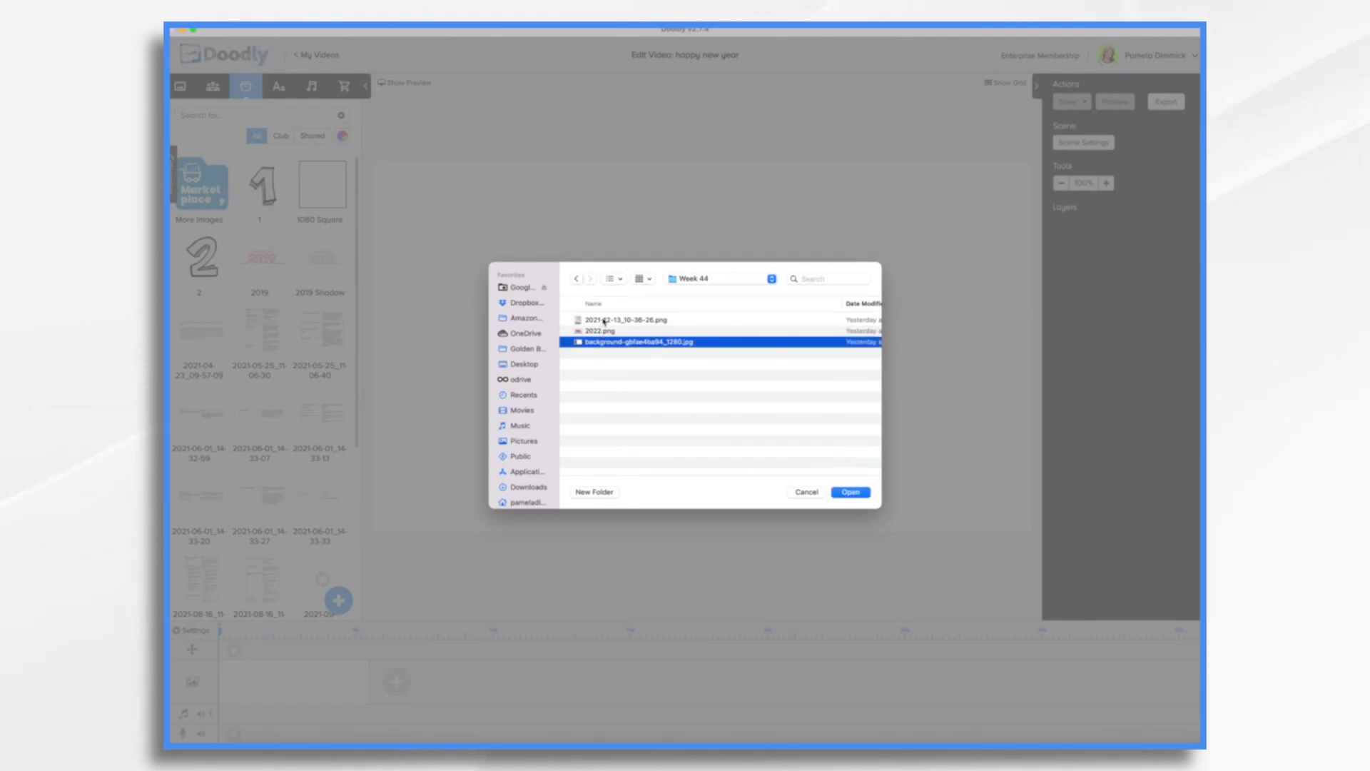
{"action": "left_click", "coordinate": [603, 332], "text": "shift"}
{"action": "left_click", "coordinate": [854, 493]}
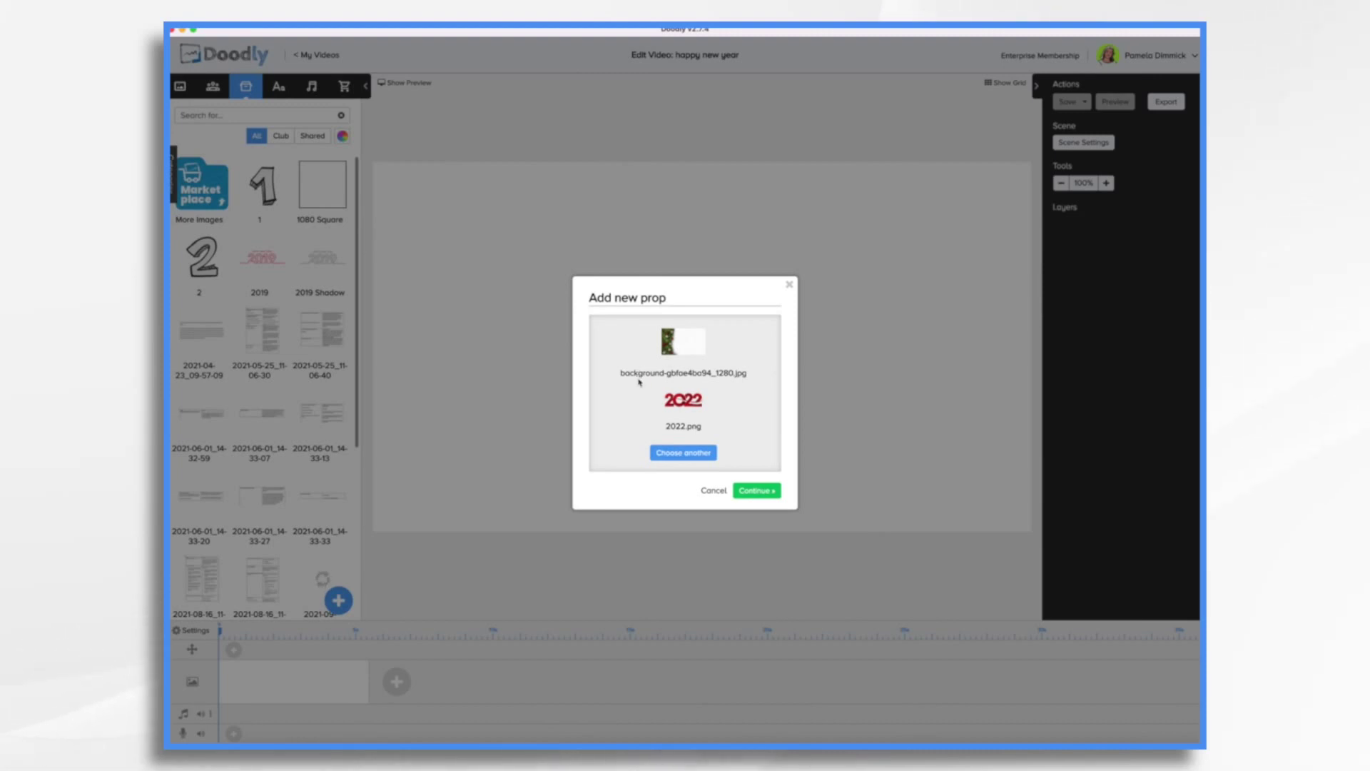
{"action": "left_click", "coordinate": [758, 491]}
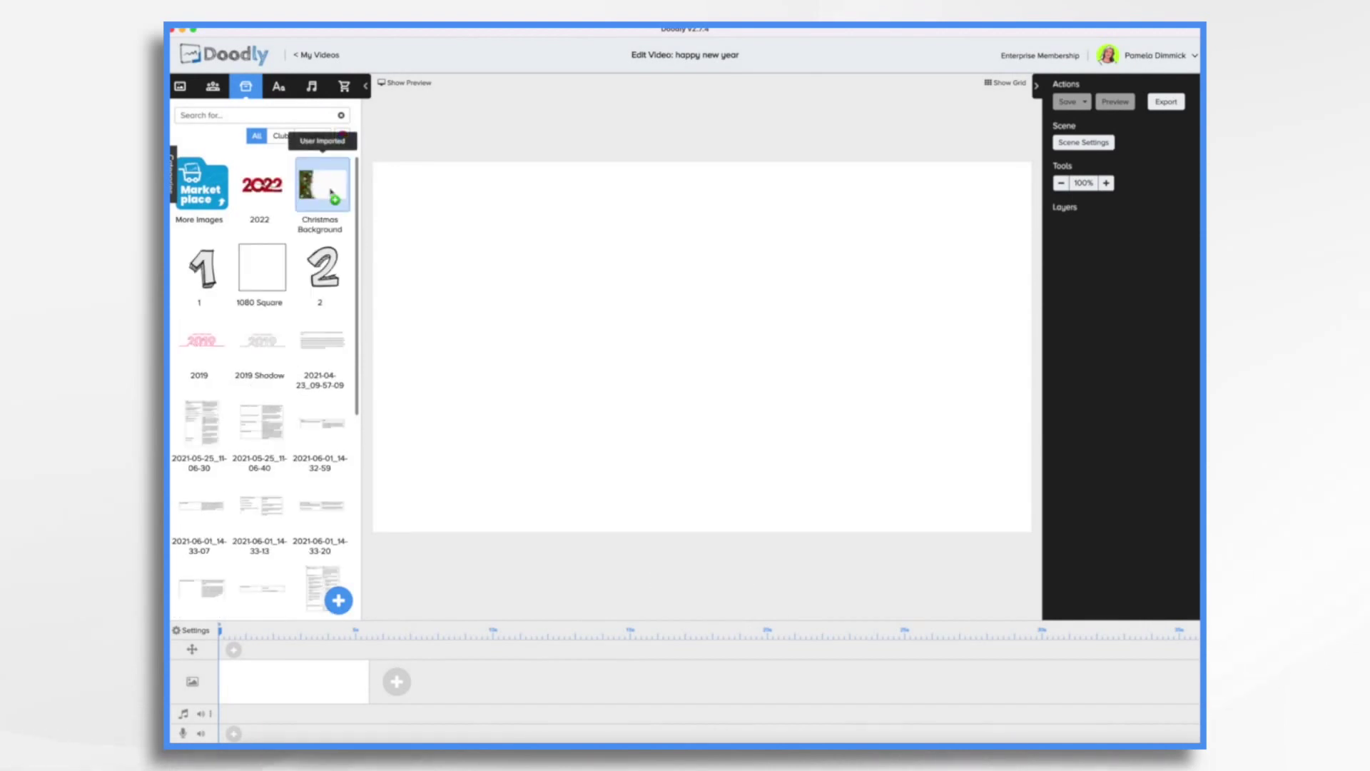
Stretch the Christmas Background image to fill the canvas, then drop the 2022 image onto it
{"action": "left_click", "coordinate": [330, 192]}
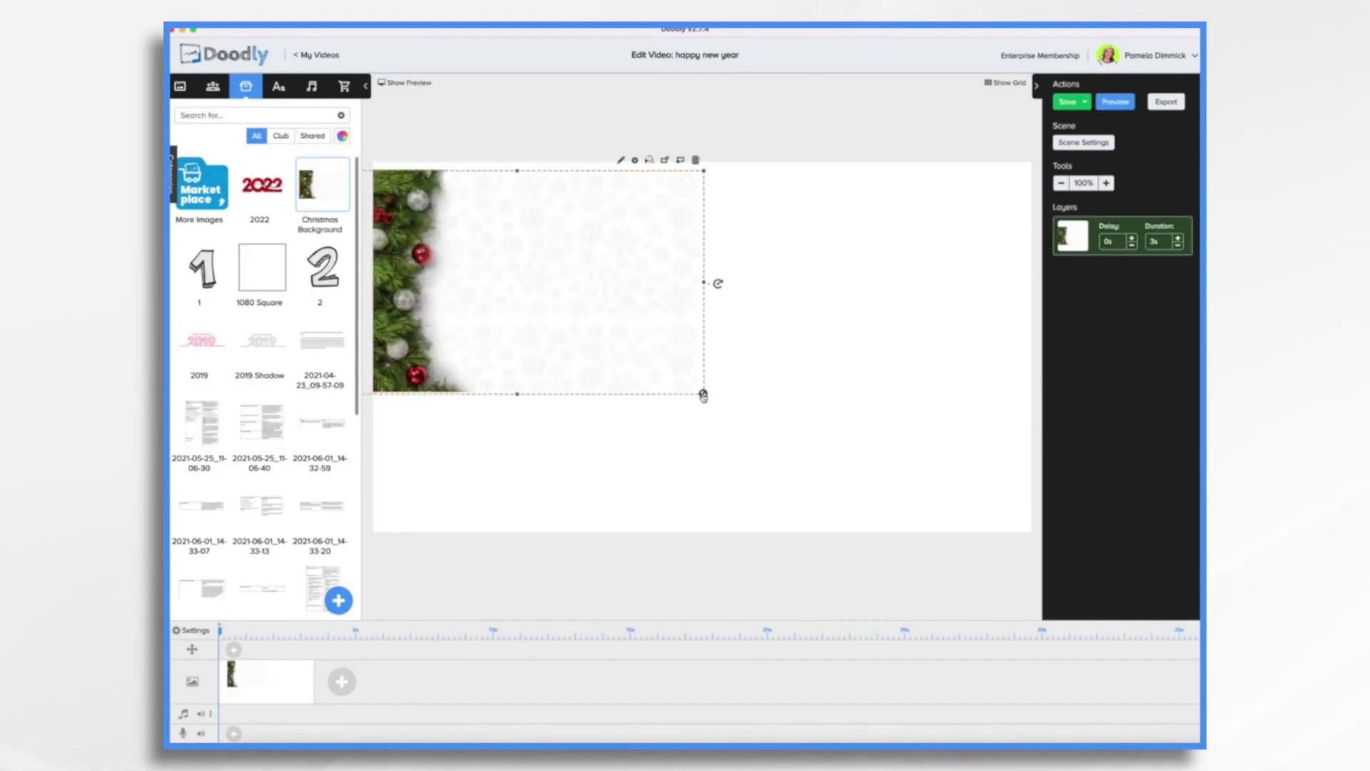
{"action": "left_click_drag", "start_coordinate": [703, 395], "coordinate": [1019, 568]}
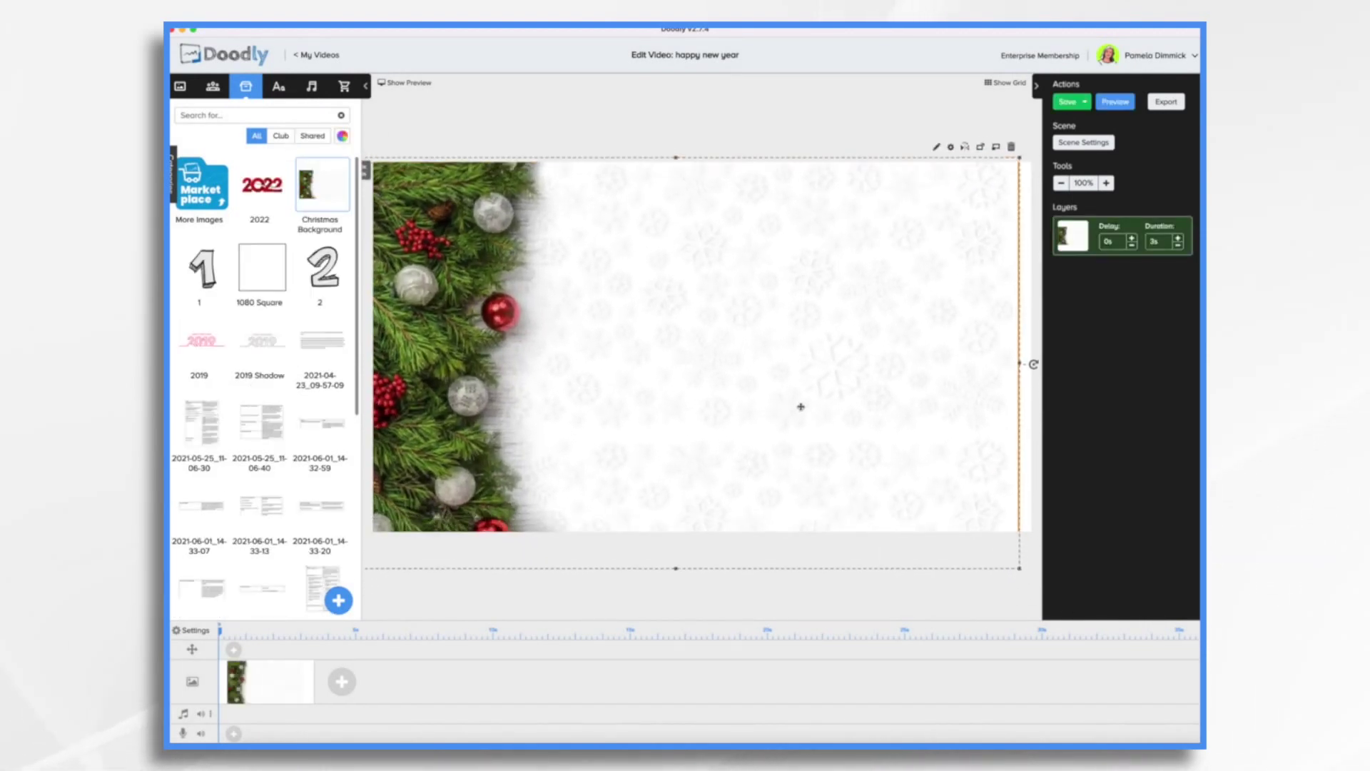
{"action": "left_click_drag", "start_coordinate": [1019, 364], "coordinate": [1042, 366]}
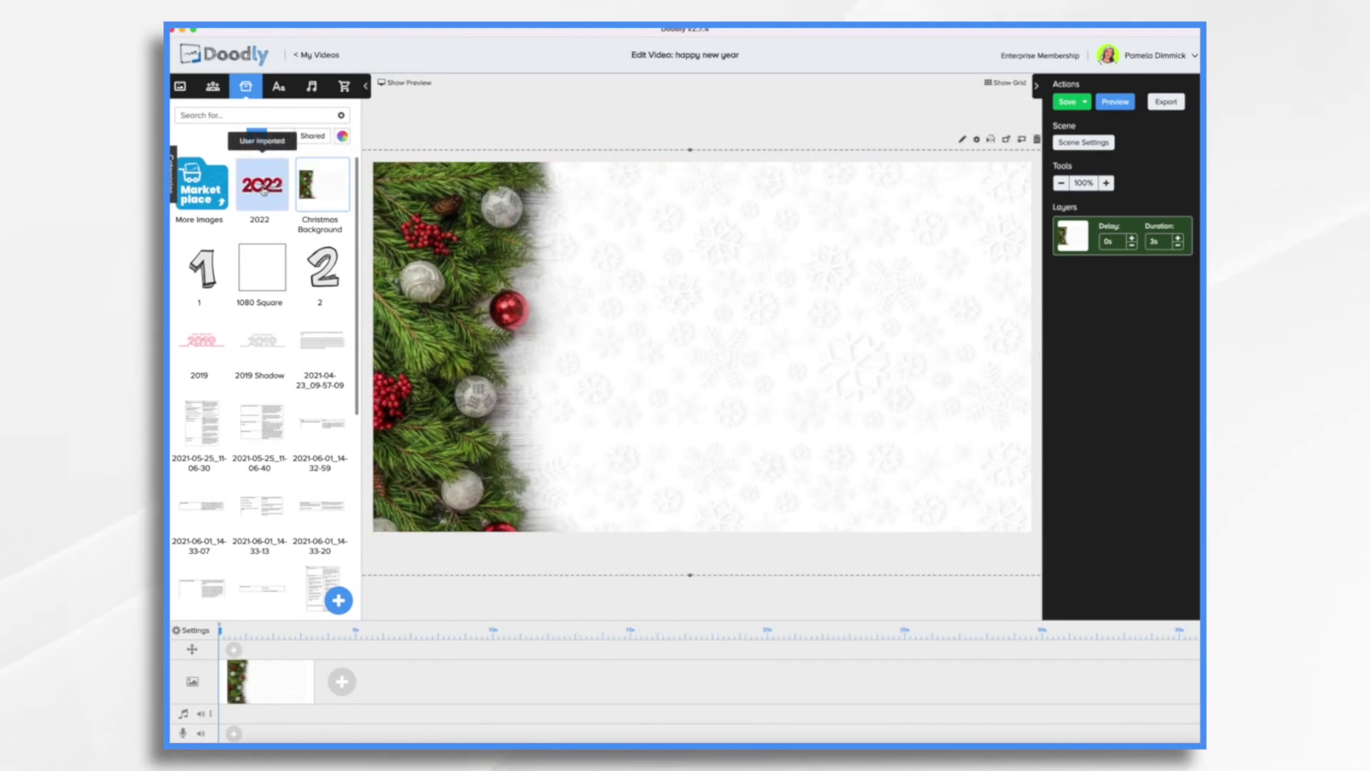
{"action": "left_click_drag", "start_coordinate": [263, 189], "coordinate": [728, 338]}
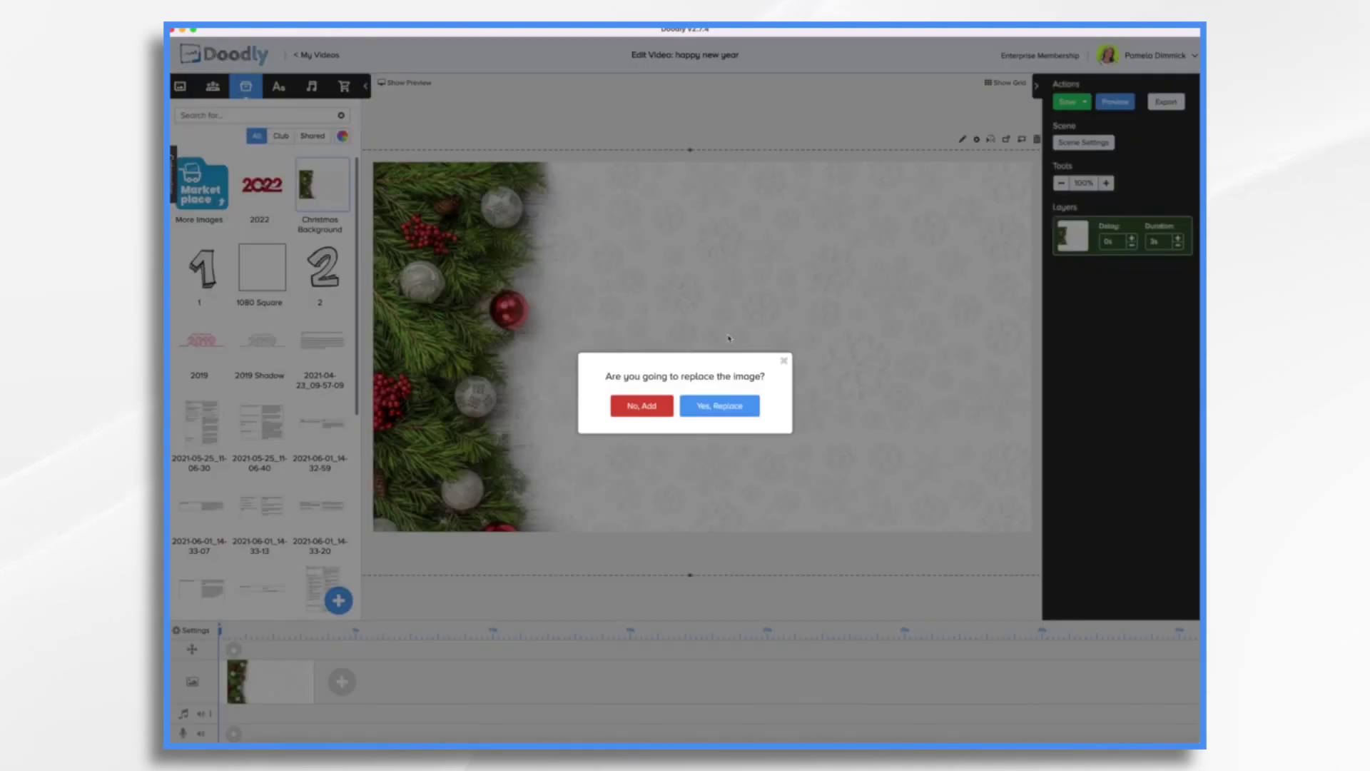
Add the 2022 image as a new layer and enlarge it across the canvas
{"action": "left_click", "coordinate": [642, 409]}
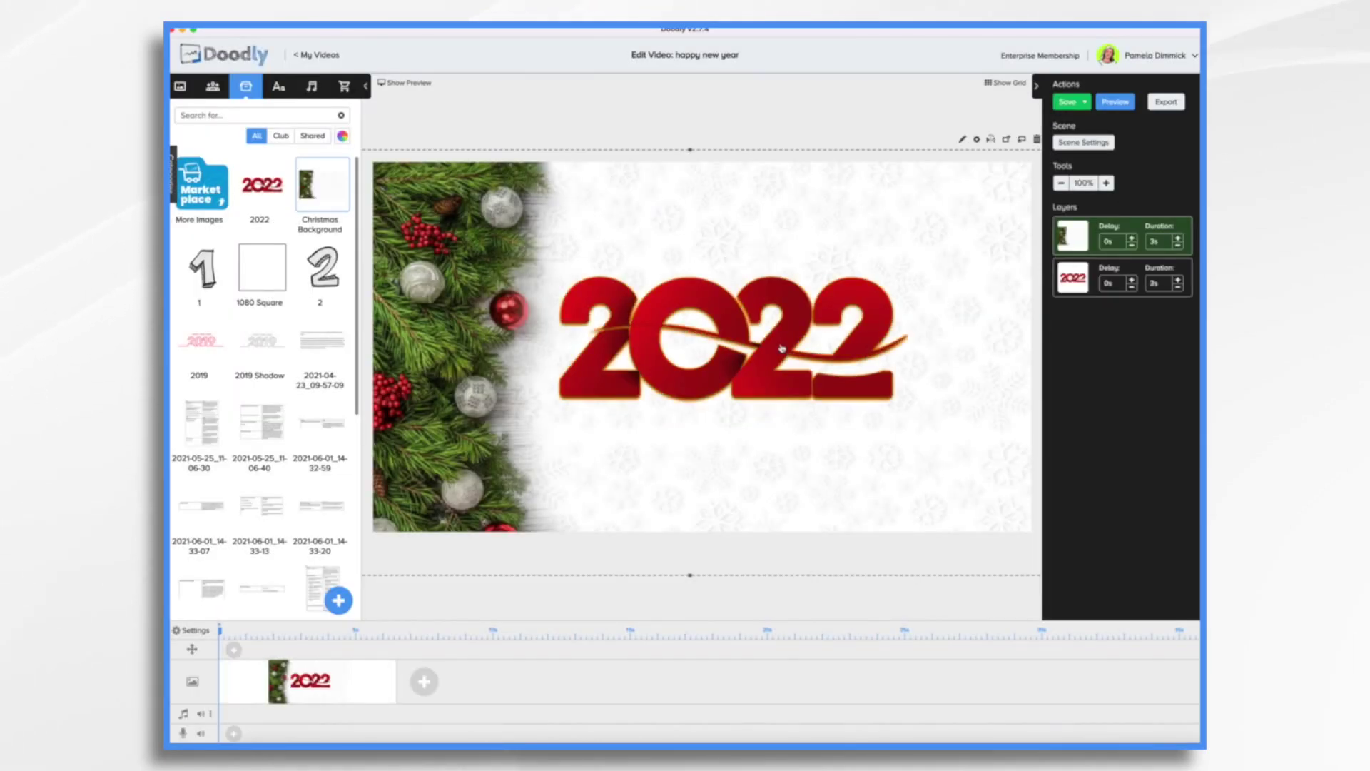
{"action": "left_click", "coordinate": [781, 346]}
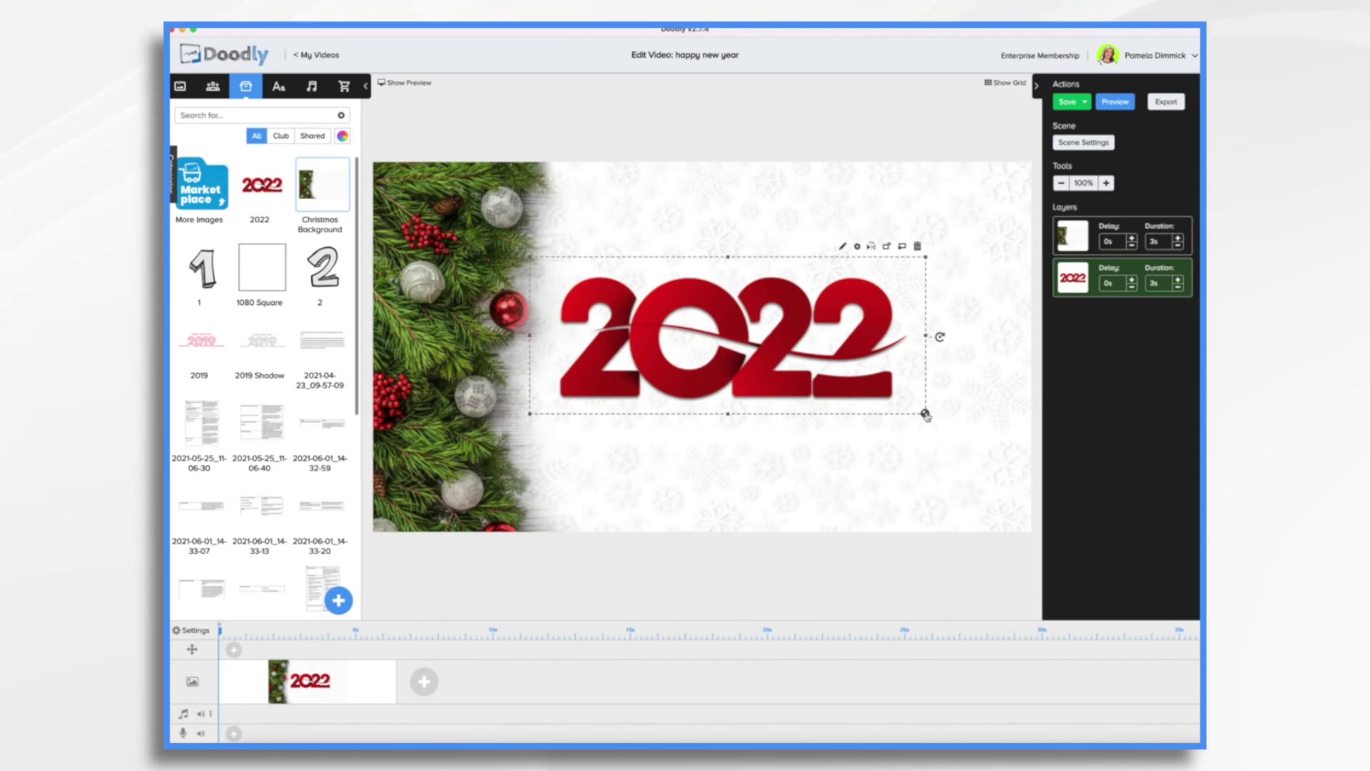
{"action": "left_click_drag", "start_coordinate": [926, 415], "coordinate": [1028, 454]}
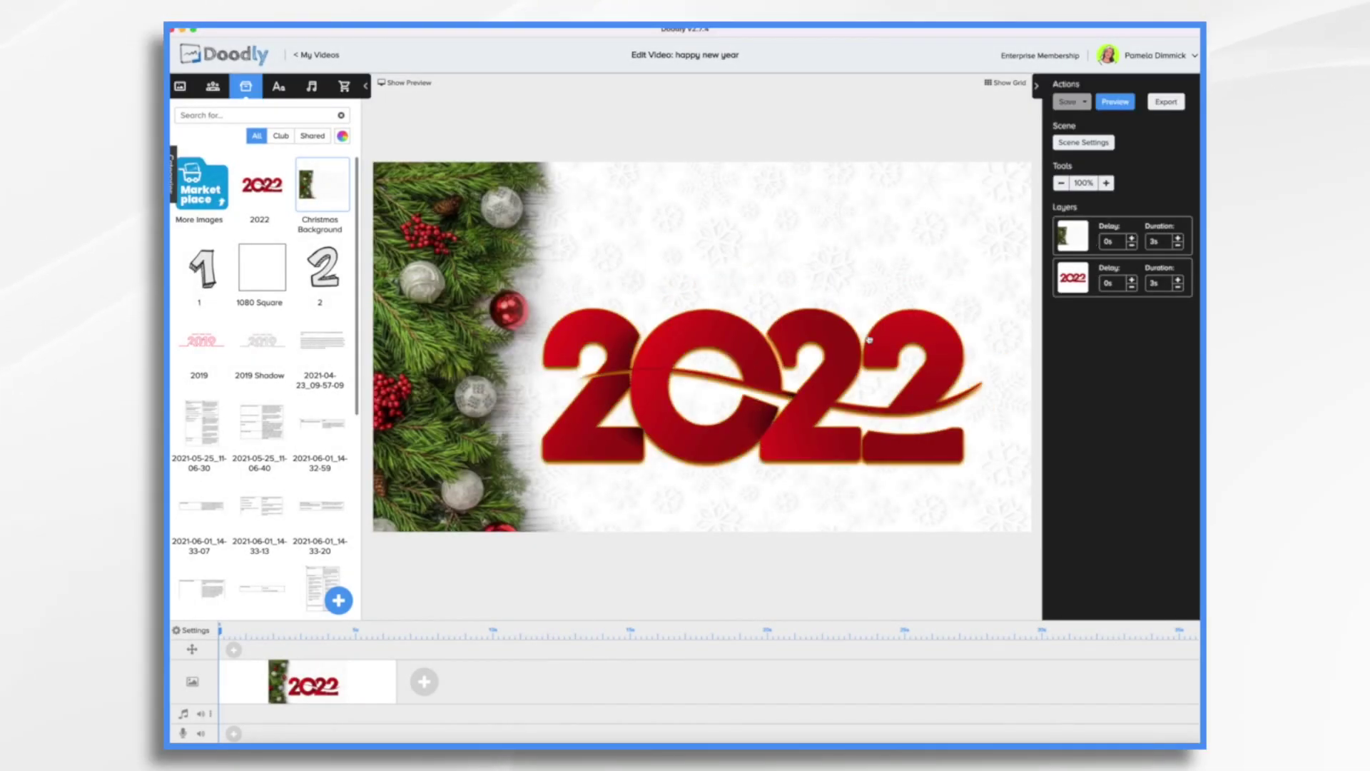
Set the 2022 image's reveal mode to Fade and save
{"action": "left_click", "coordinate": [847, 362]}
{"action": "left_click", "coordinate": [925, 279]}
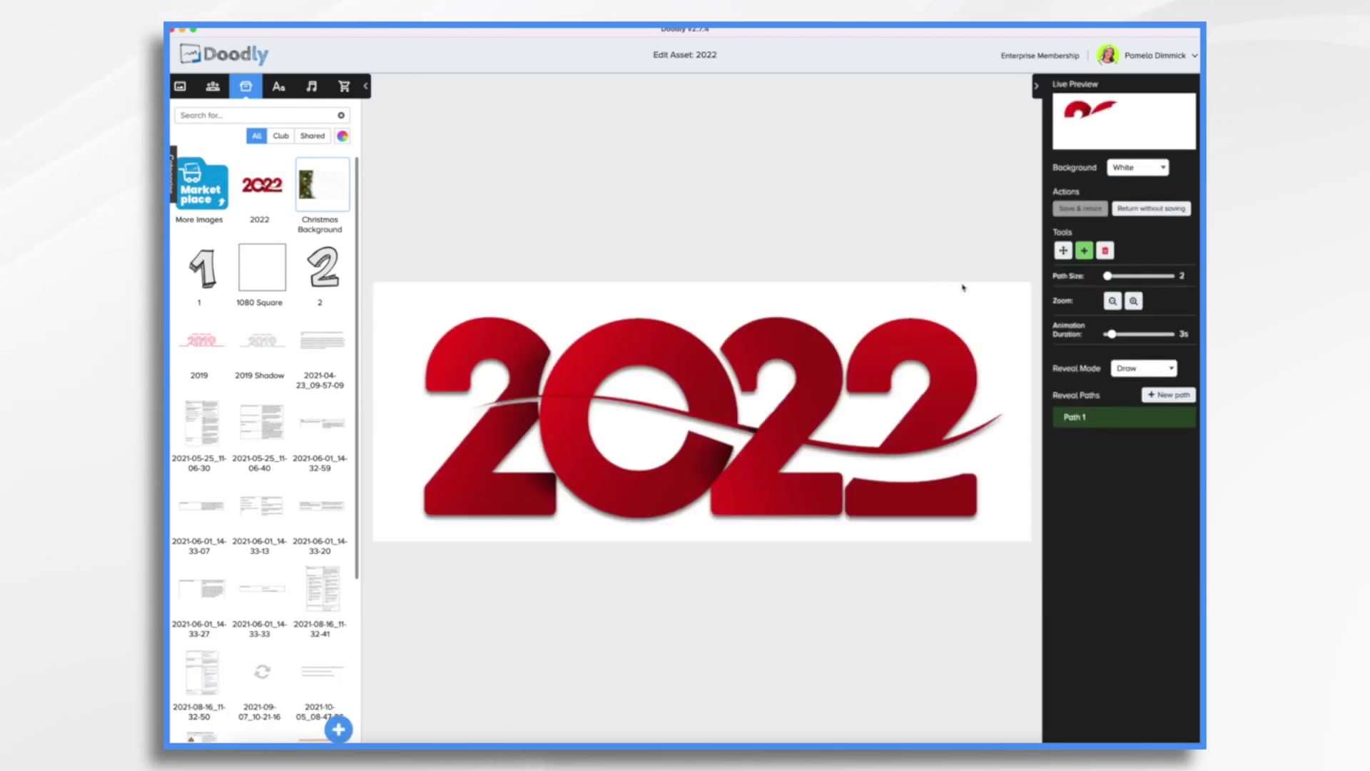
{"action": "left_click", "coordinate": [1143, 368]}
{"action": "left_click", "coordinate": [1135, 382]}
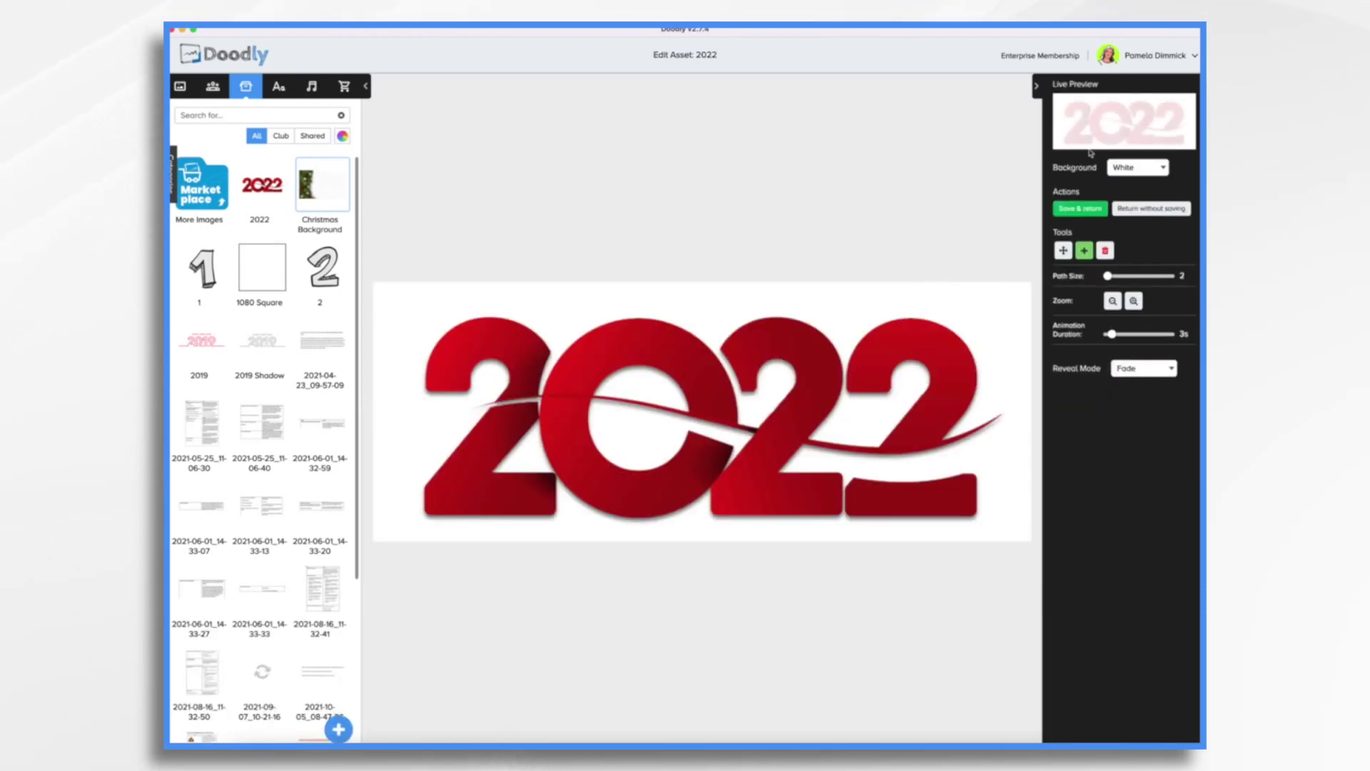
{"action": "left_click", "coordinate": [1080, 207]}
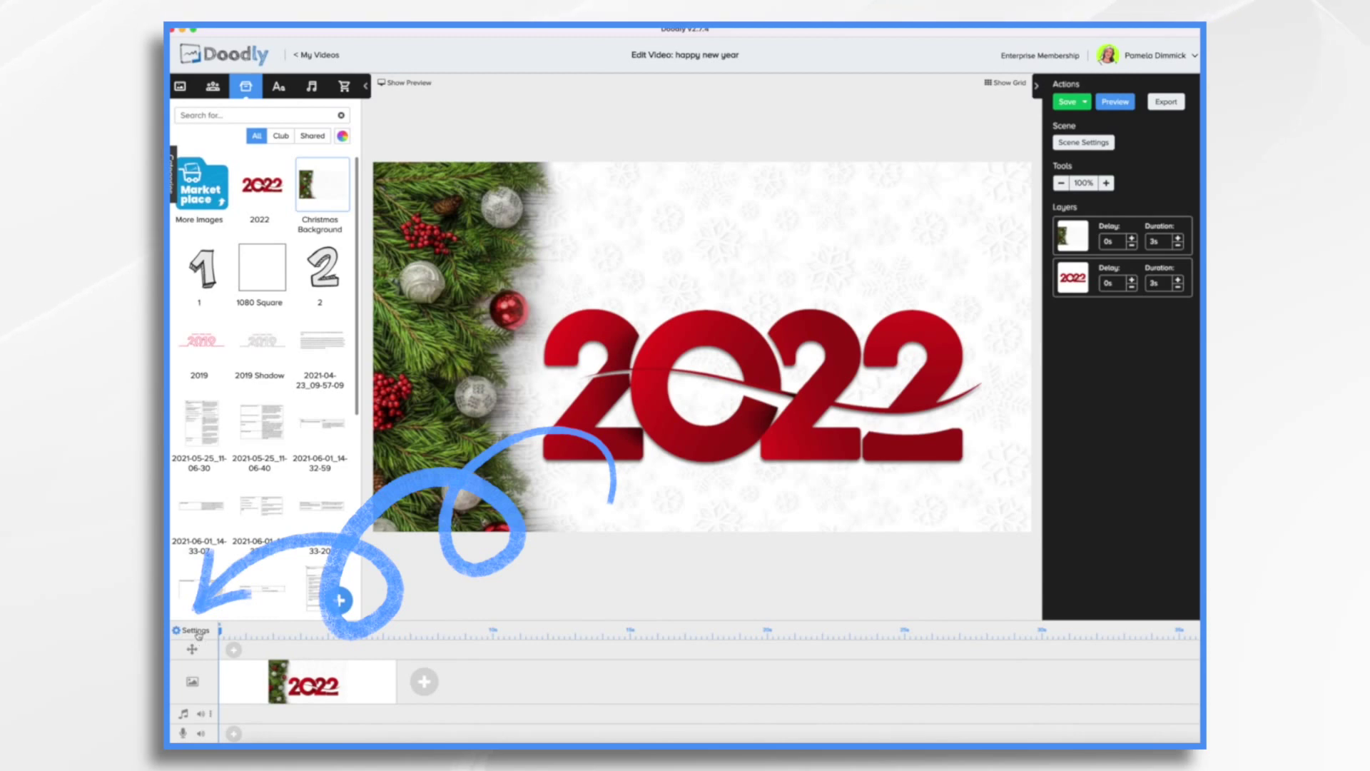
Turn erase mode off and apply a different real drawing hand in Video Settings
{"action": "left_click", "coordinate": [196, 631]}
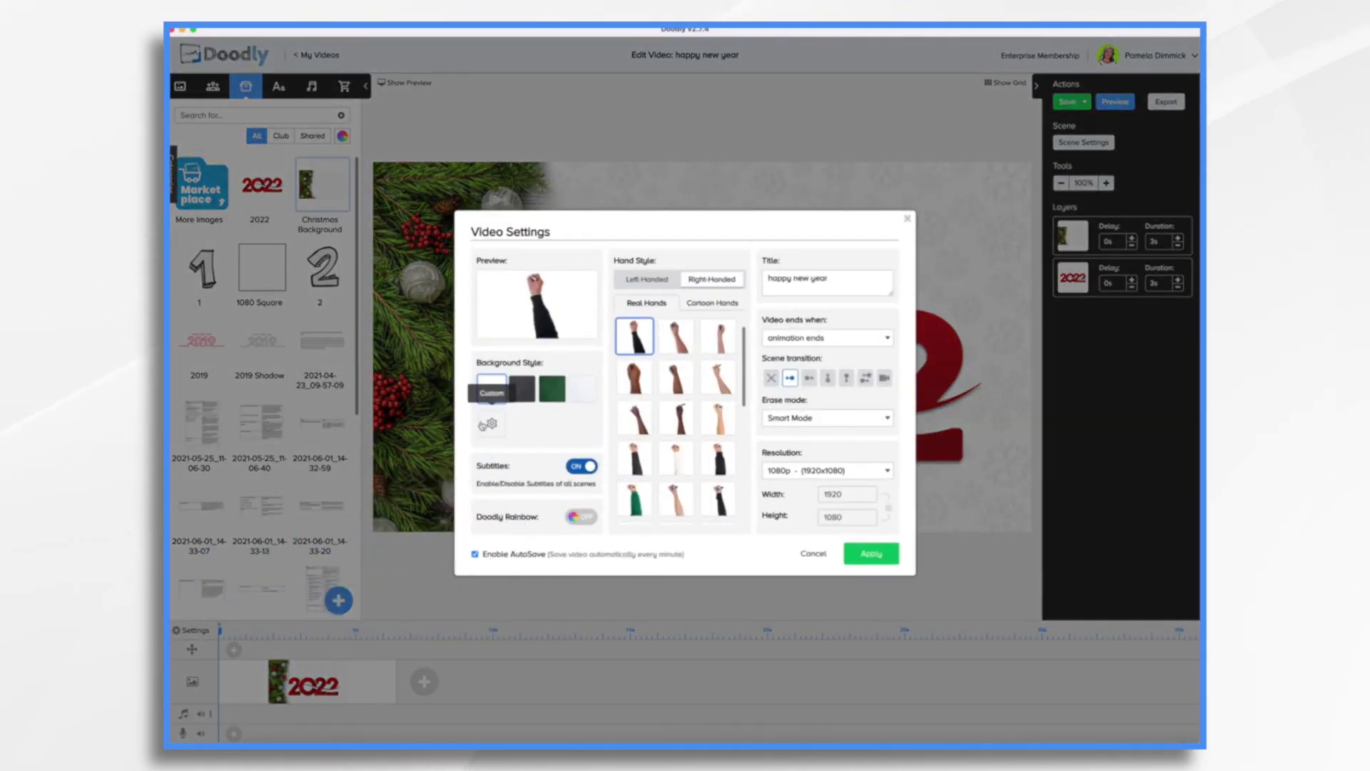
{"action": "left_click", "coordinate": [819, 421]}
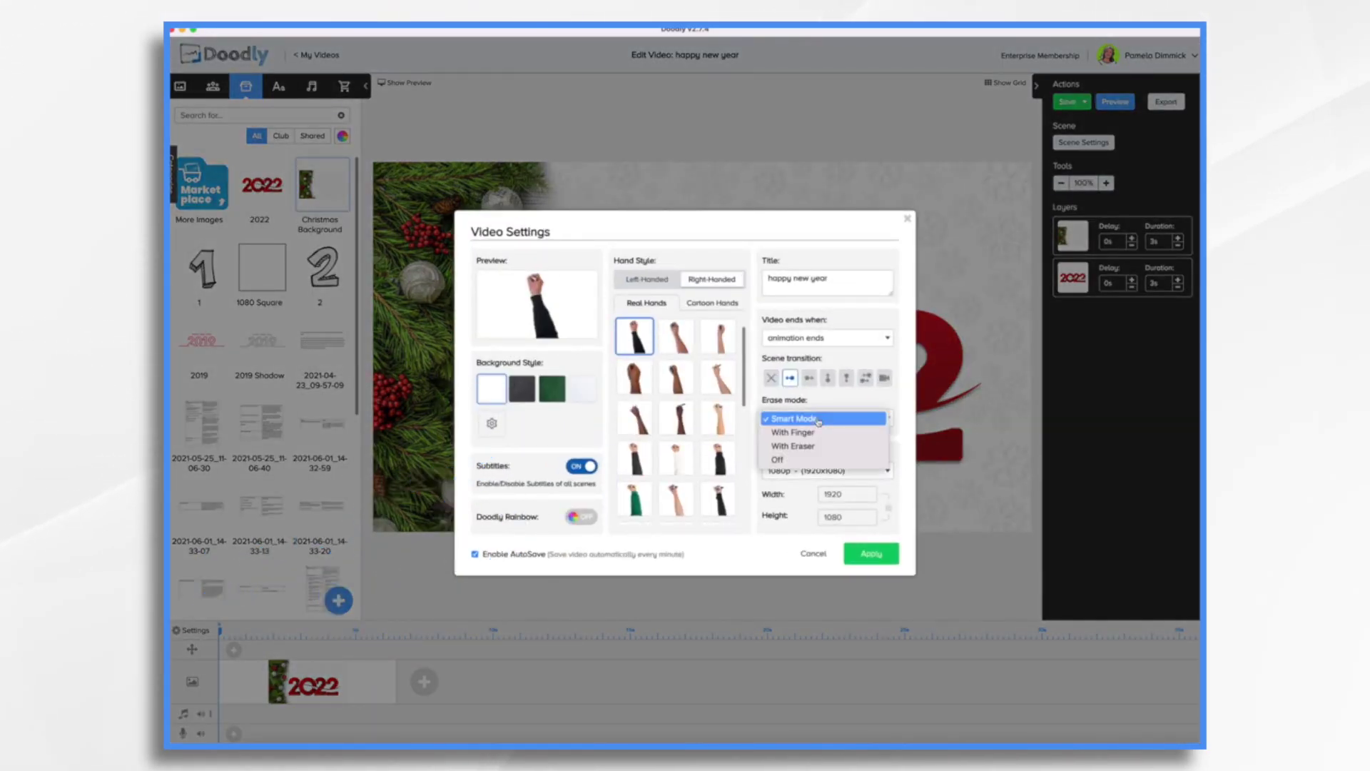
{"action": "left_click", "coordinate": [789, 460]}
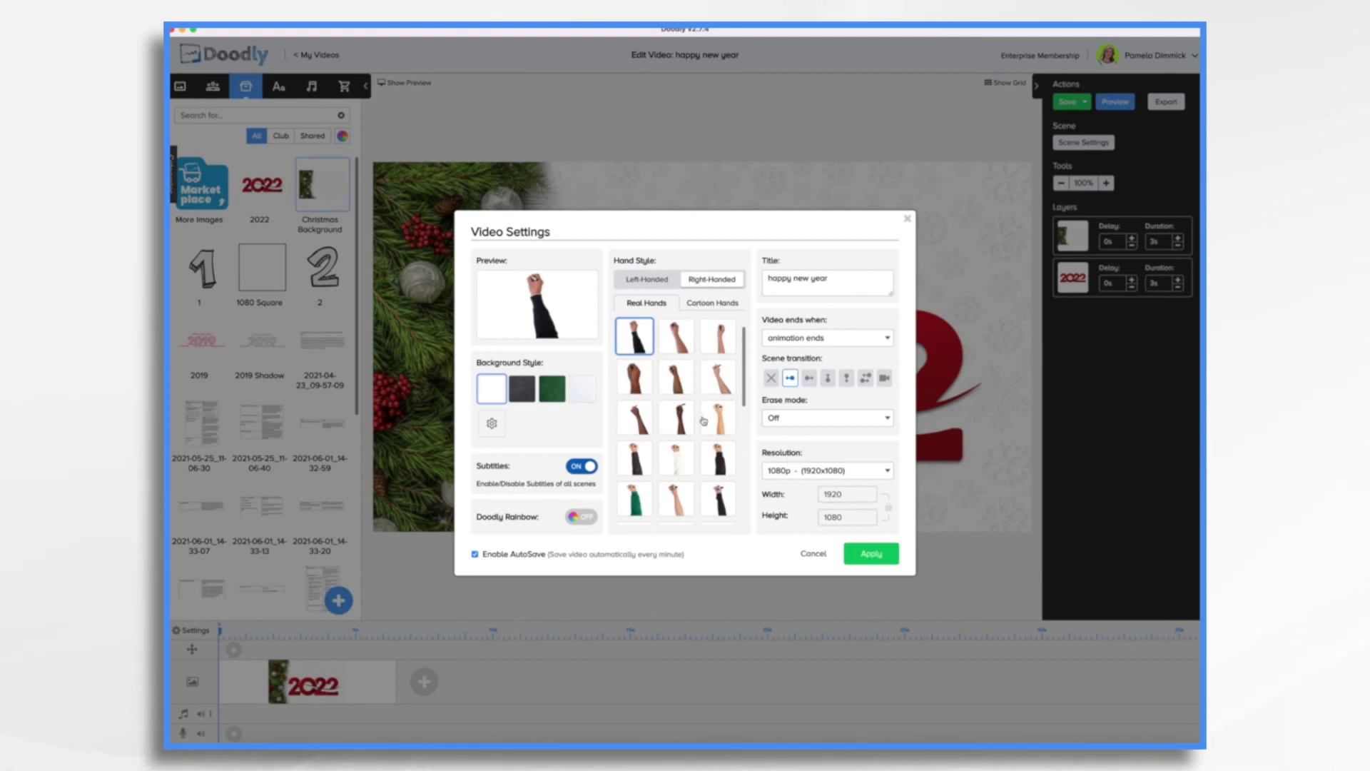
{"action": "scroll", "coordinate": [703, 421], "scroll_direction": "down", "scroll_amount": 10}
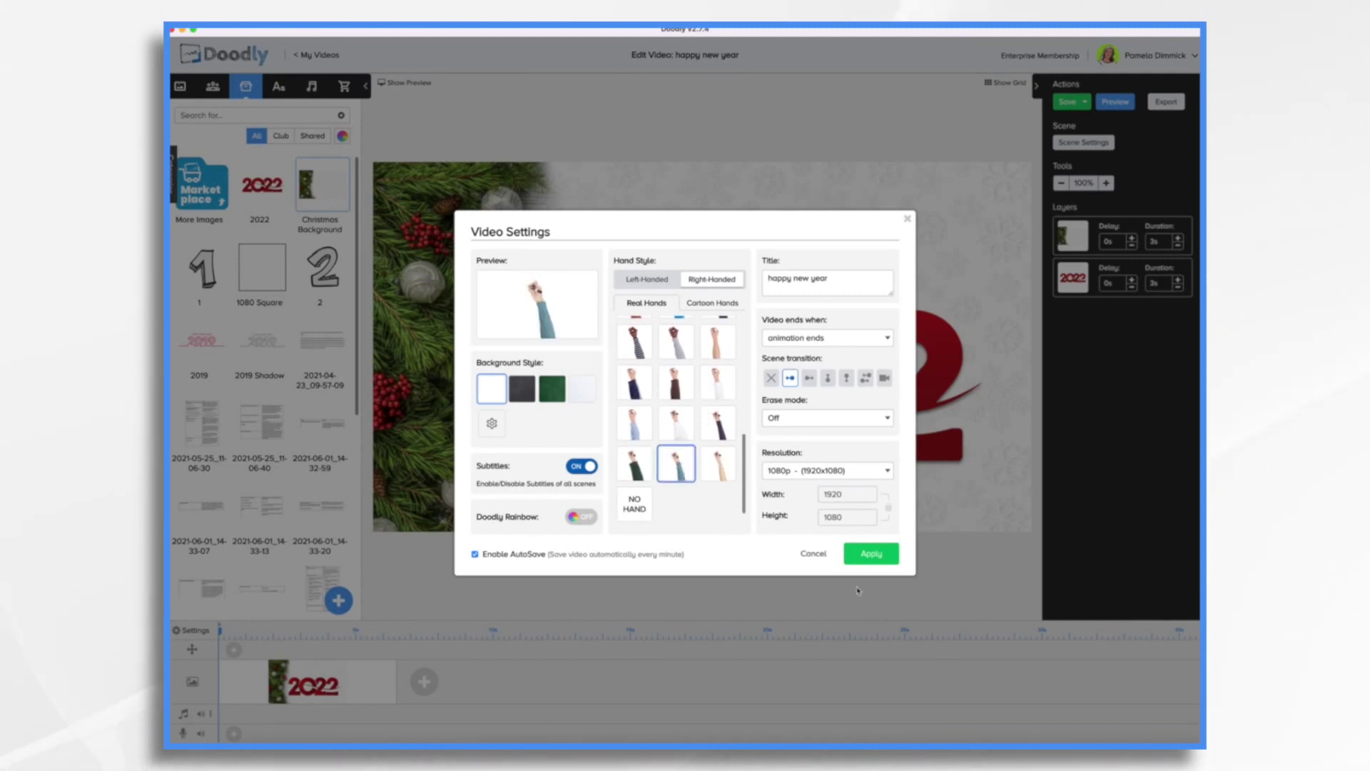
{"action": "left_click", "coordinate": [861, 555]}
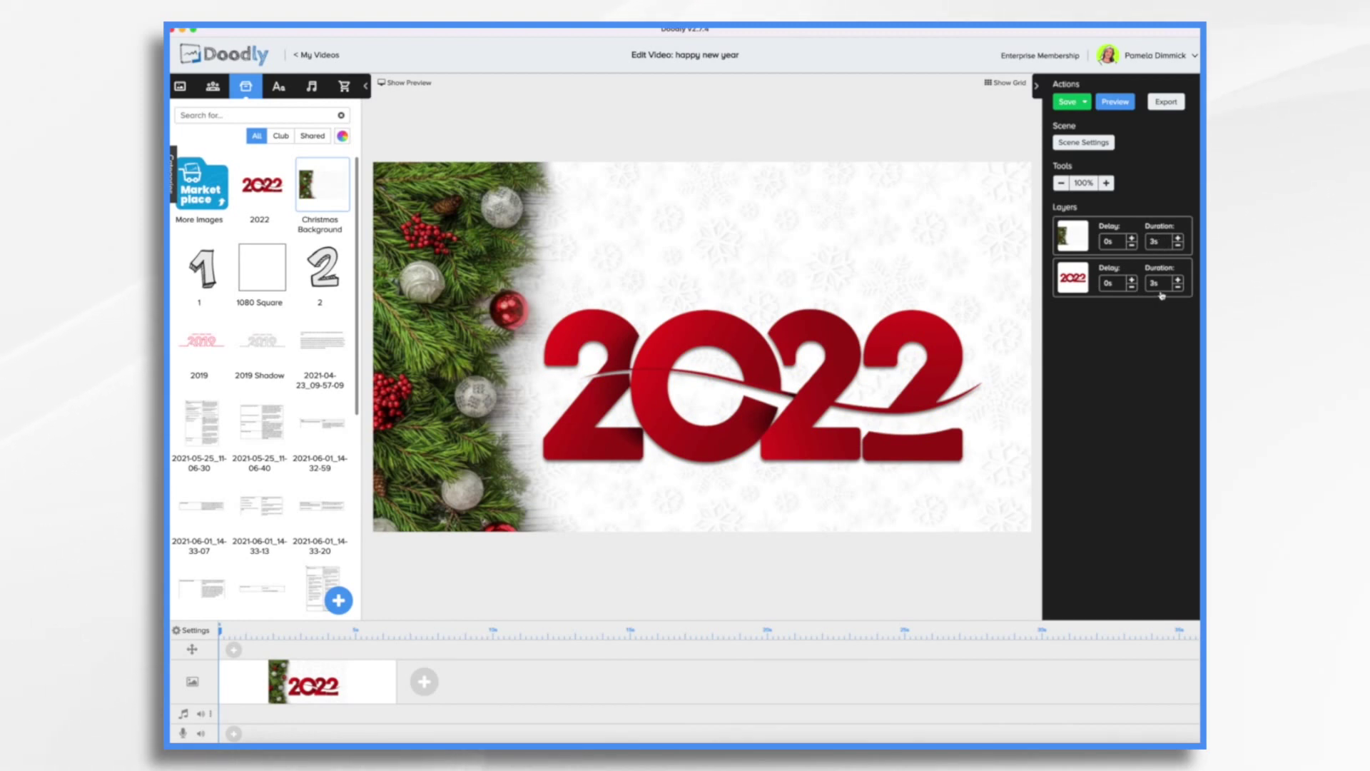
Cut the background and 2022 layers to 1s each and preview the scene
{"action": "left_click", "coordinate": [1178, 246]}
{"action": "left_click", "coordinate": [1179, 245]}
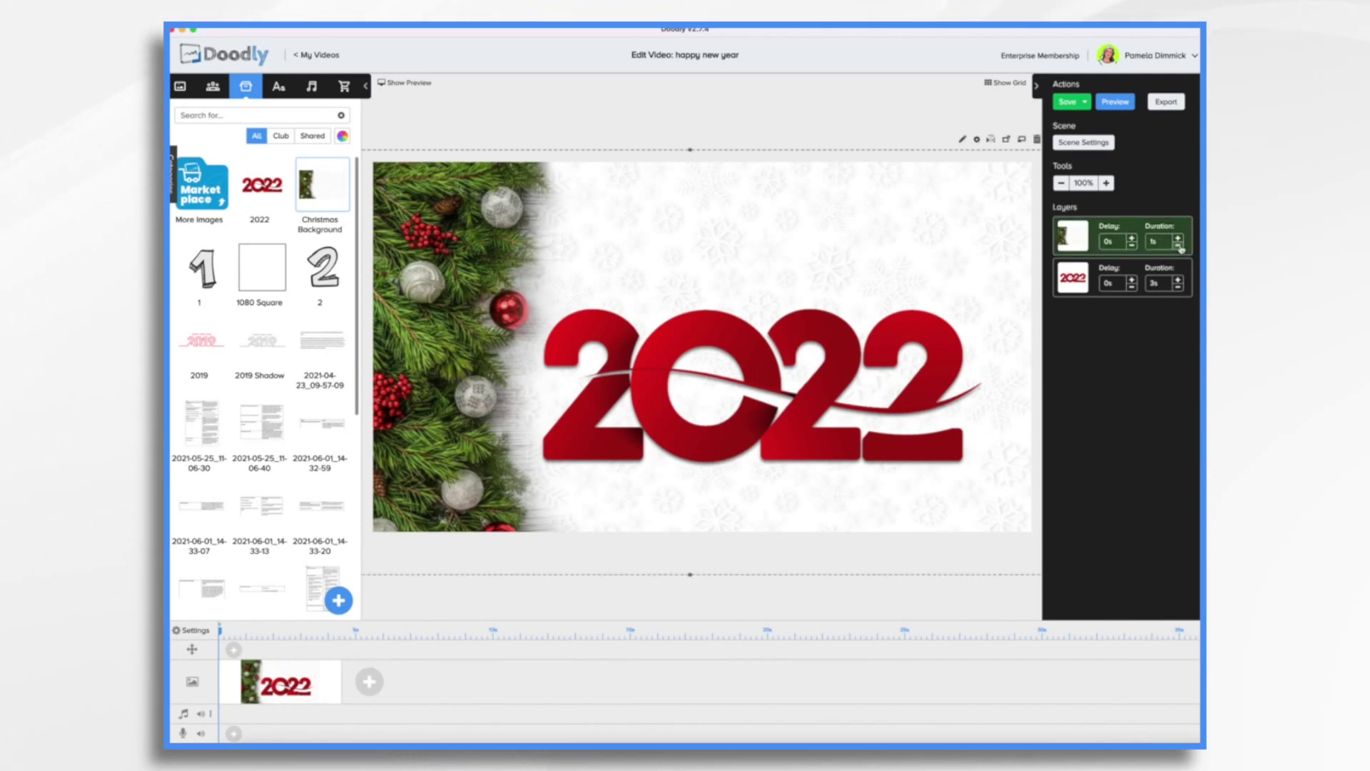
{"action": "left_click", "coordinate": [1178, 287]}
{"action": "left_click", "coordinate": [1178, 286]}
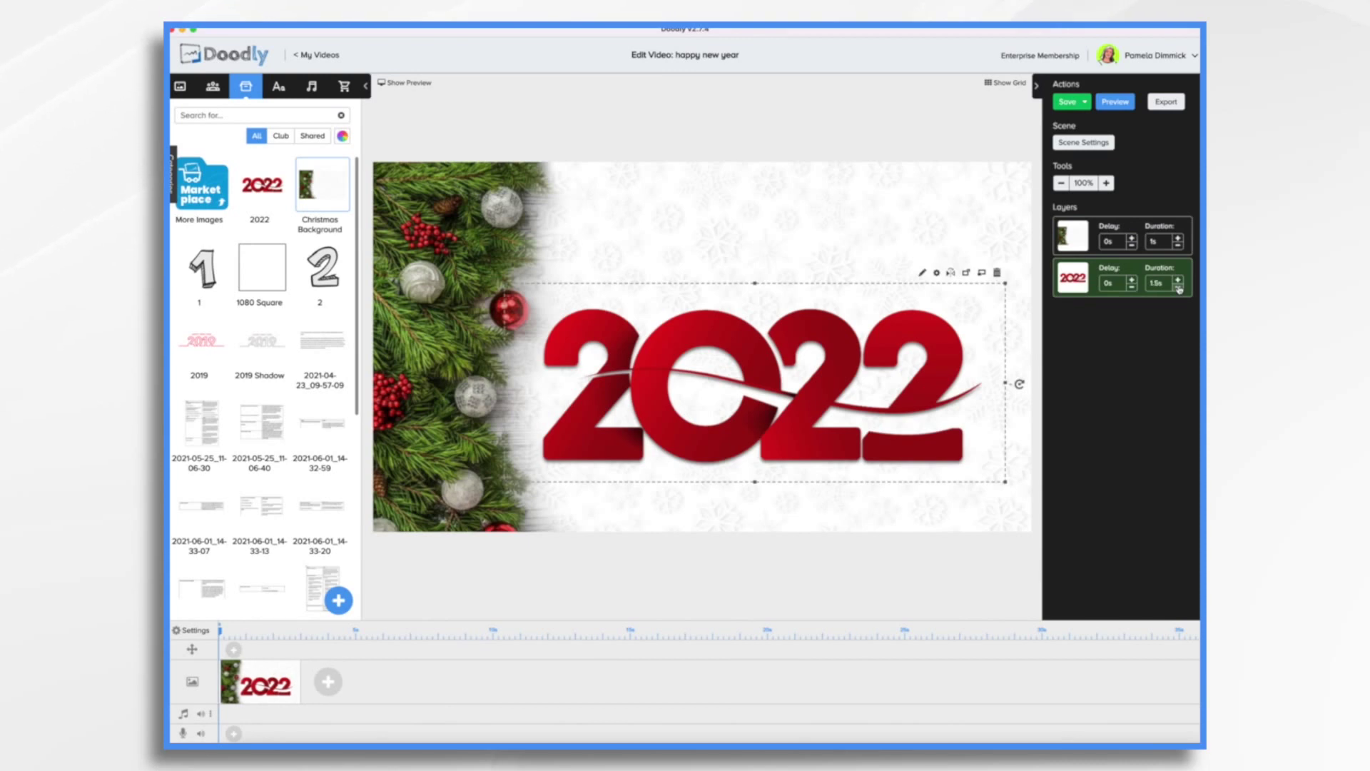
{"action": "left_click", "coordinate": [1178, 289]}
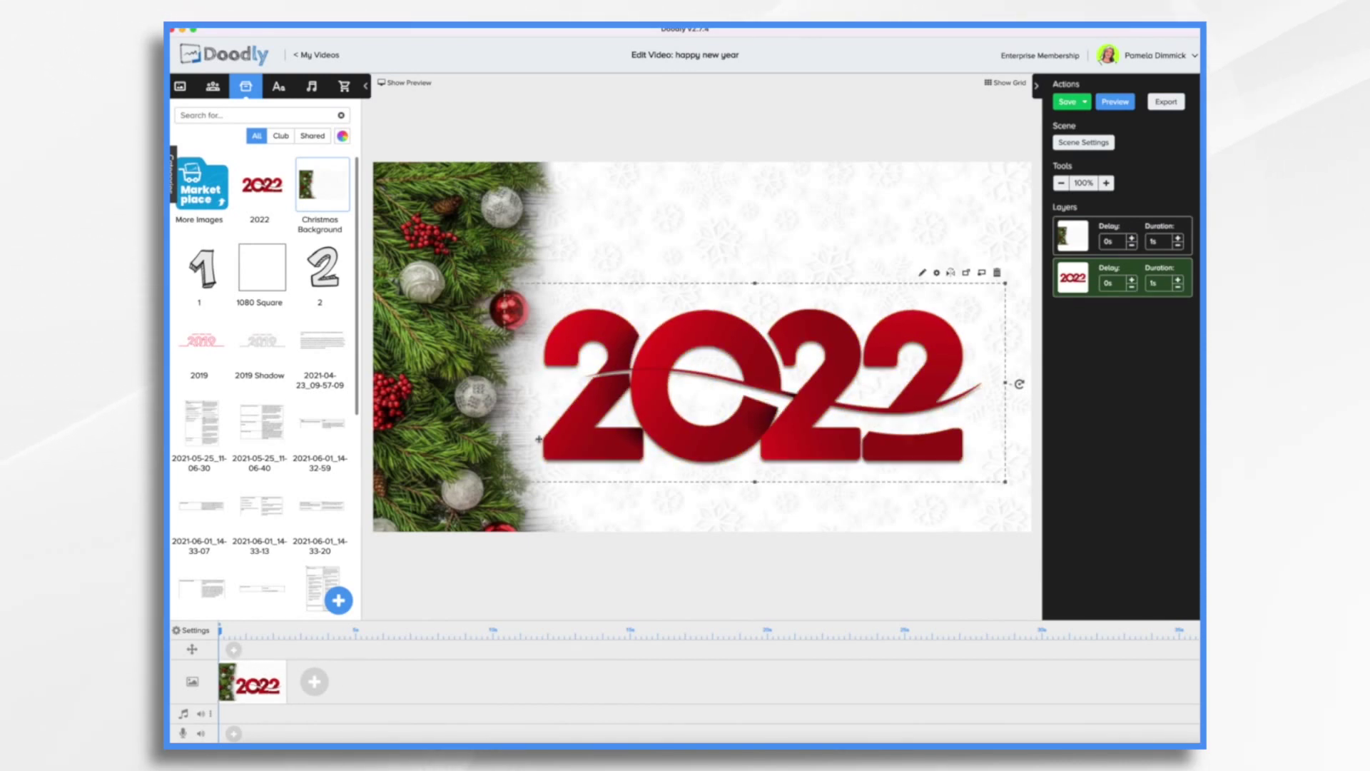
{"action": "left_click", "coordinate": [1126, 106]}
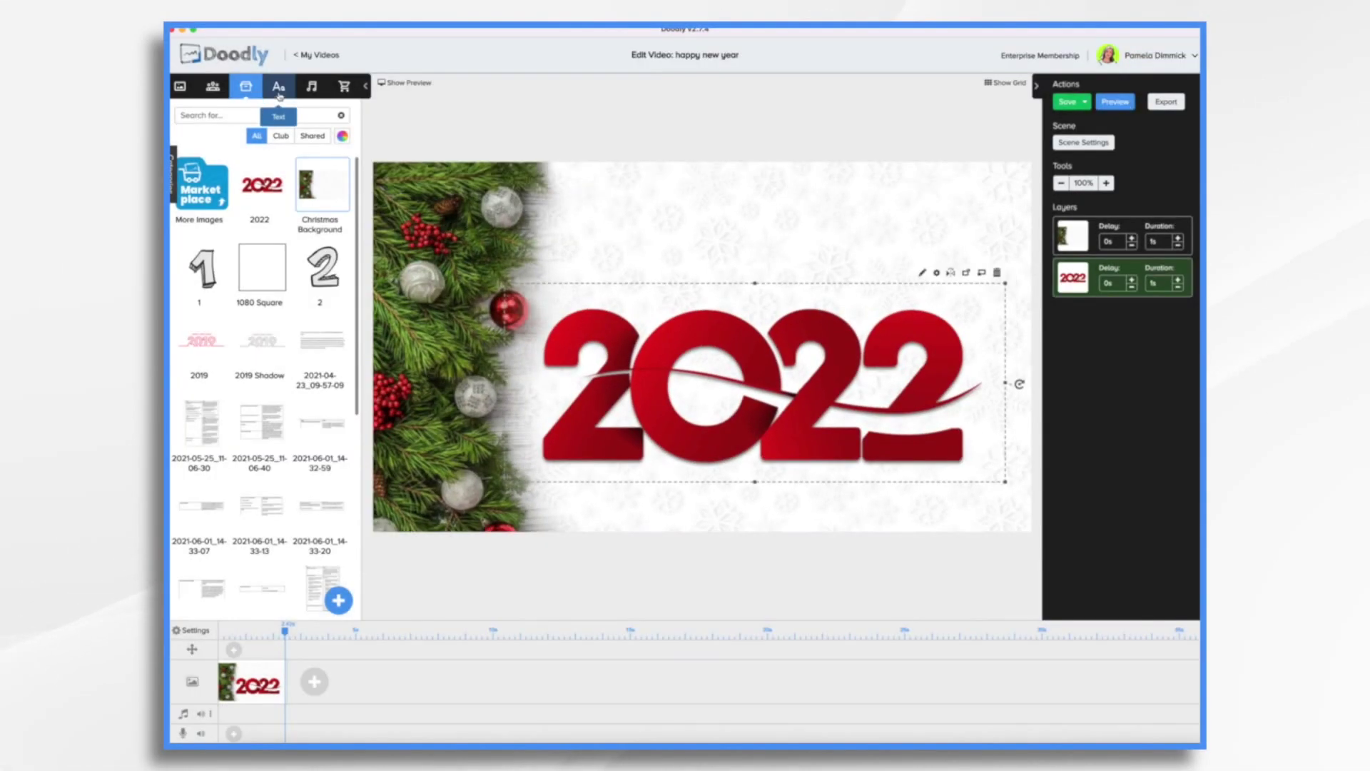
{"action": "left_click", "coordinate": [279, 90]}
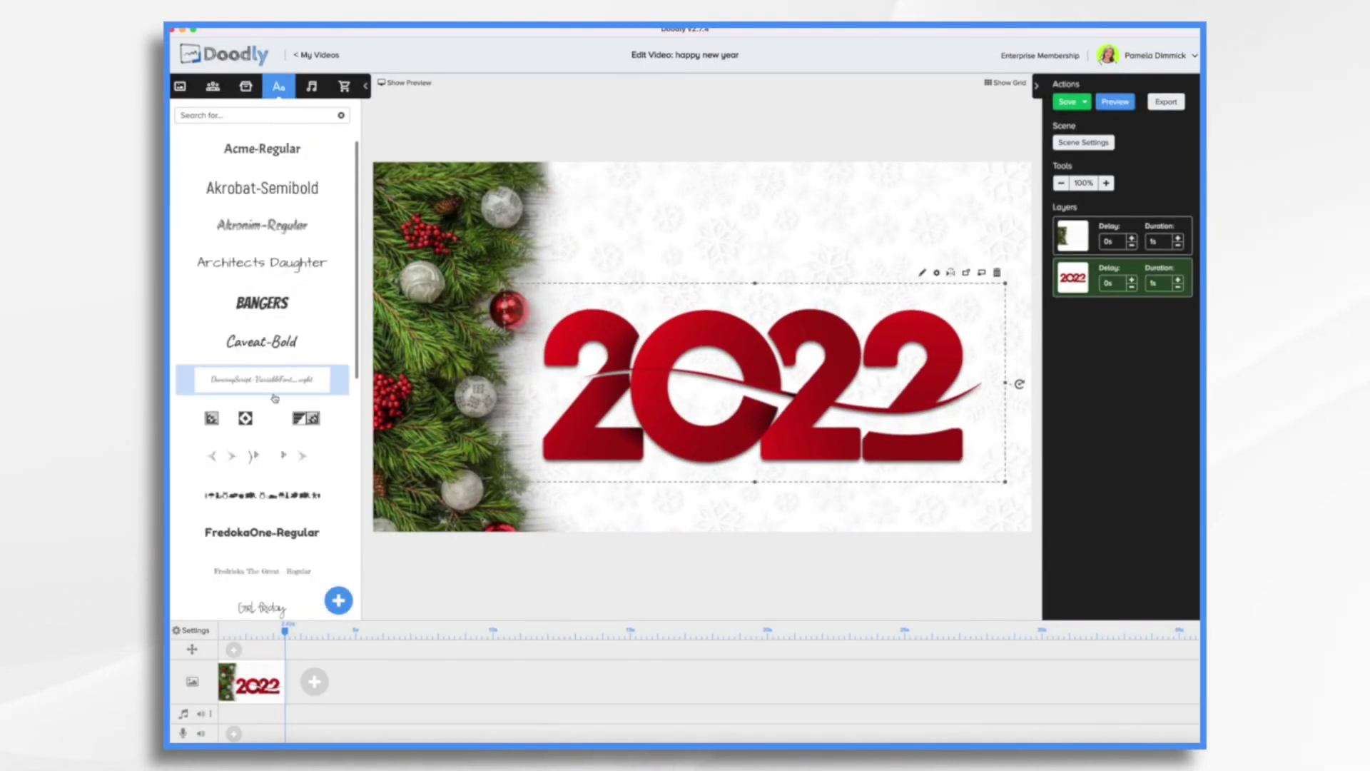
Add 'Happy New Year' text in Acme Regular above the 2022 image
{"action": "scroll", "coordinate": [274, 393], "scroll_direction": "down", "scroll_amount": 10}
{"action": "scroll", "coordinate": [274, 397], "scroll_direction": "down", "scroll_amount": 5}
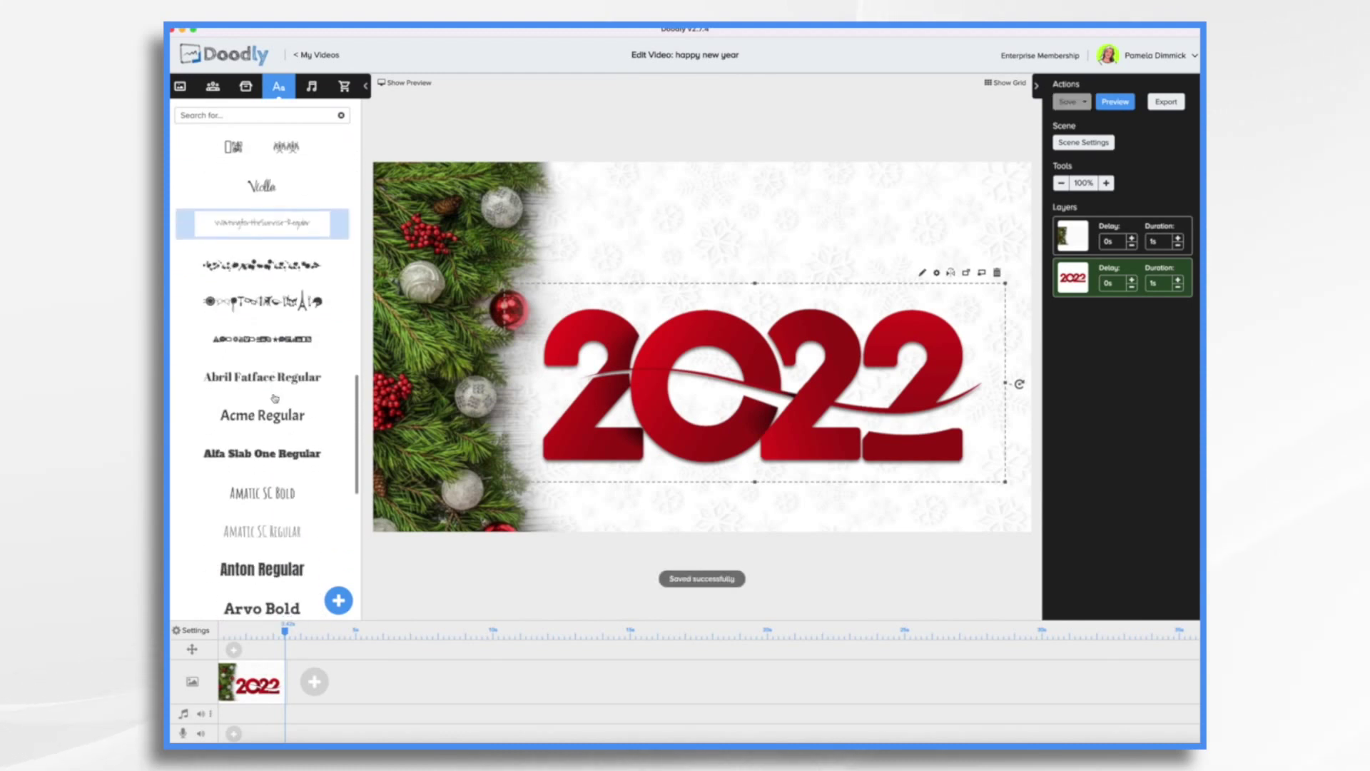
{"action": "scroll", "coordinate": [274, 428], "scroll_direction": "up", "scroll_amount": 4}
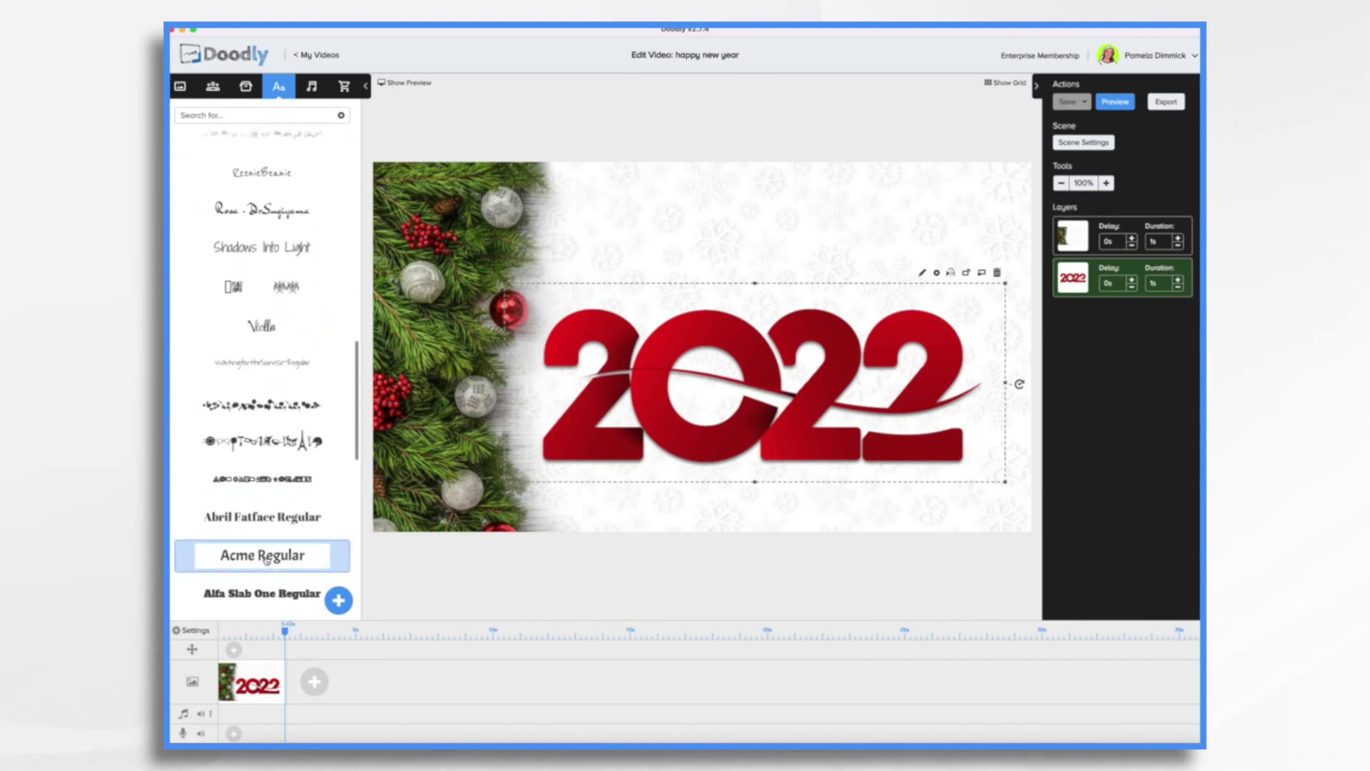
{"action": "left_click_drag", "start_coordinate": [265, 559], "coordinate": [757, 239]}
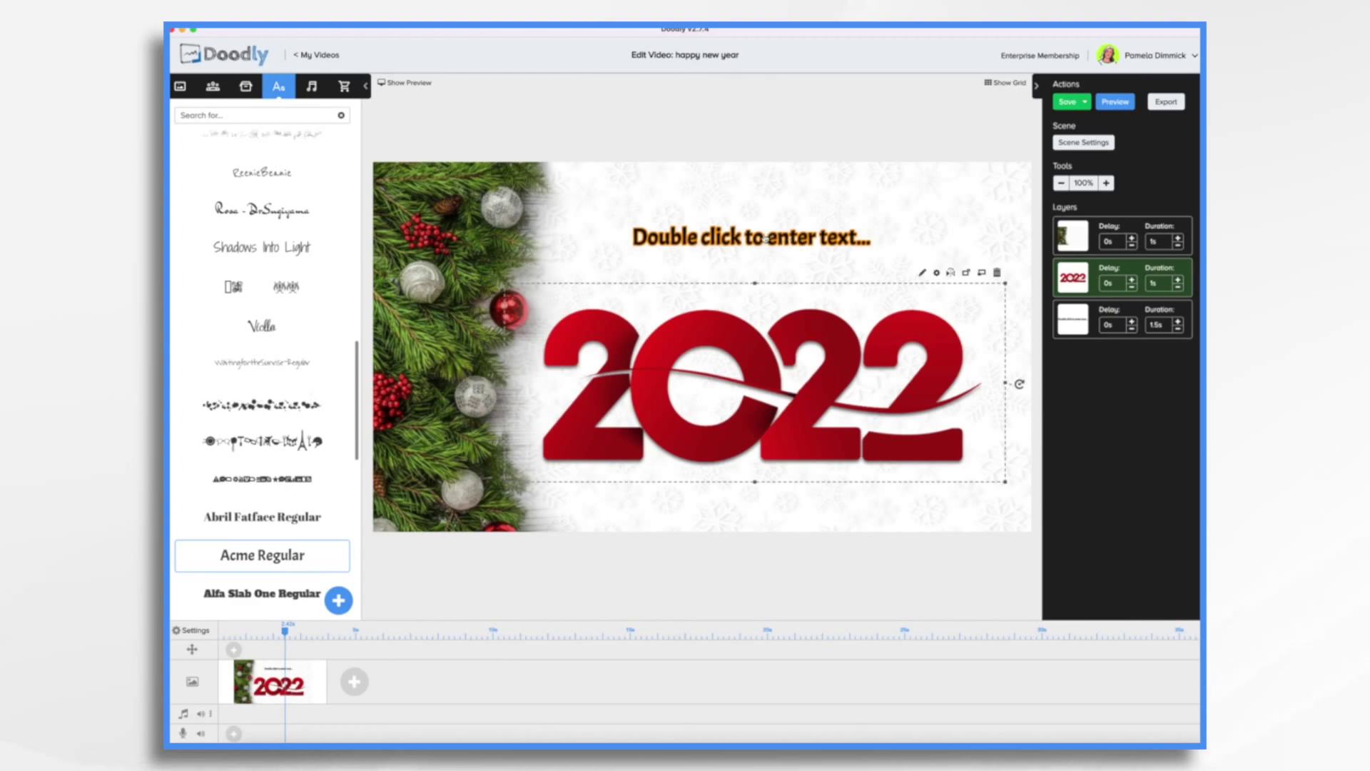
{"action": "double_click", "coordinate": [766, 239]}
{"action": "type", "text": "Happy New Ye"}
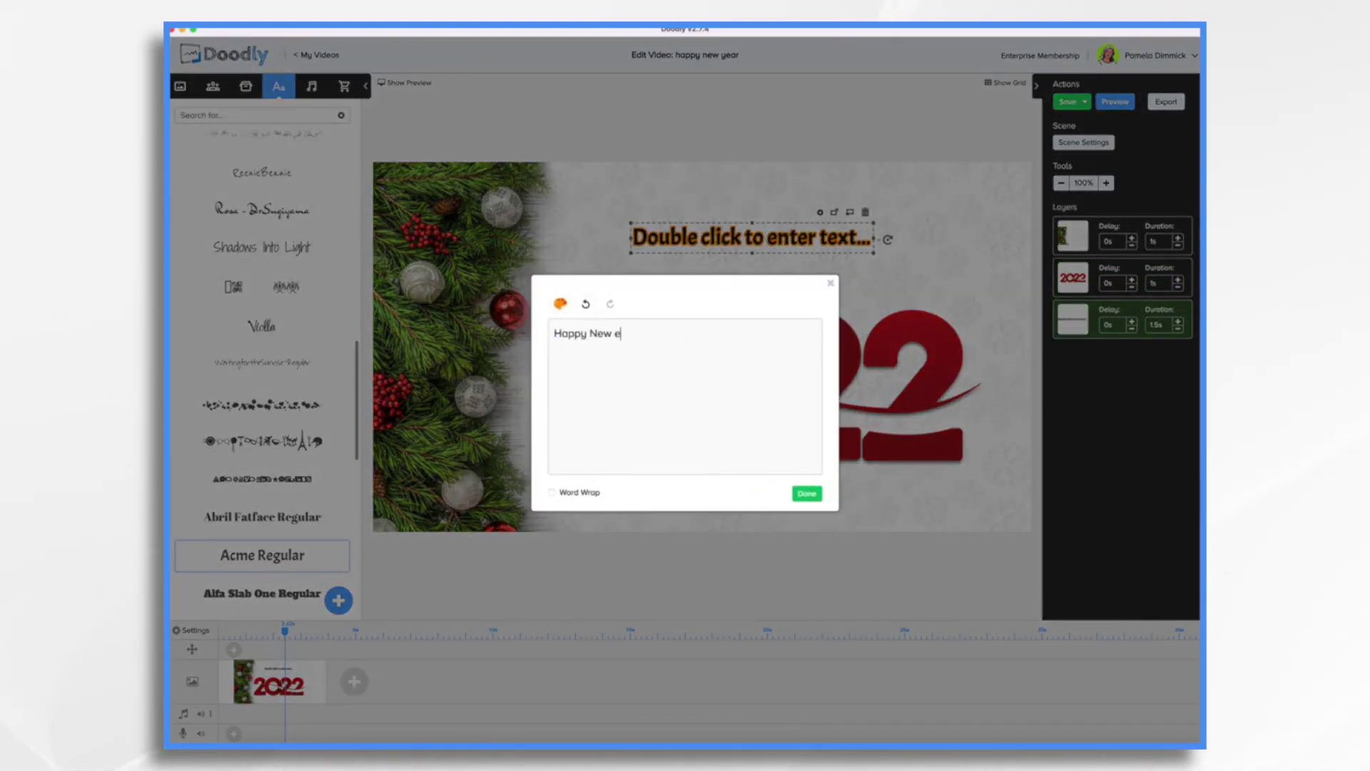
{"action": "type", "text": "ar"}
{"action": "left_click", "coordinate": [806, 493]}
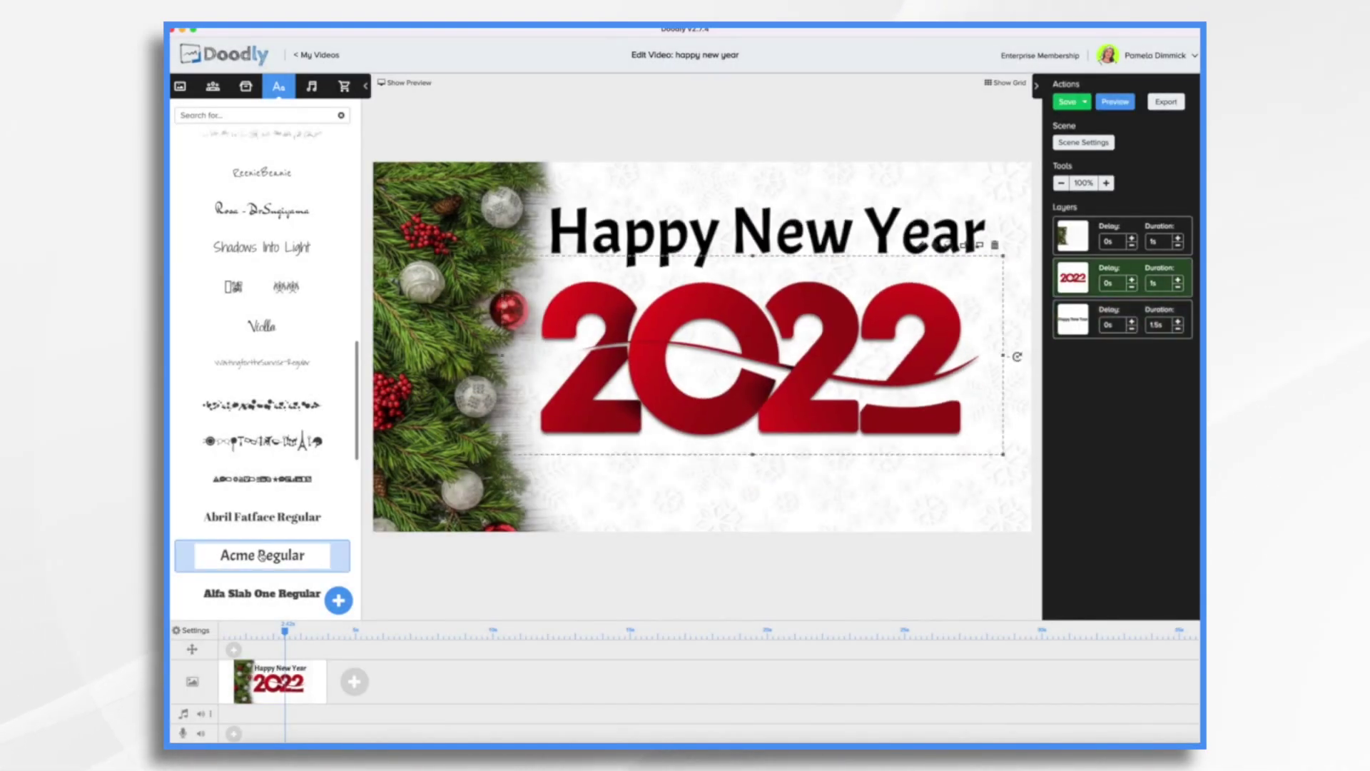
Add 'From all of us at Acme, Inc.' in Acme Regular below the 2022 image
{"action": "left_click_drag", "start_coordinate": [262, 555], "coordinate": [771, 496]}
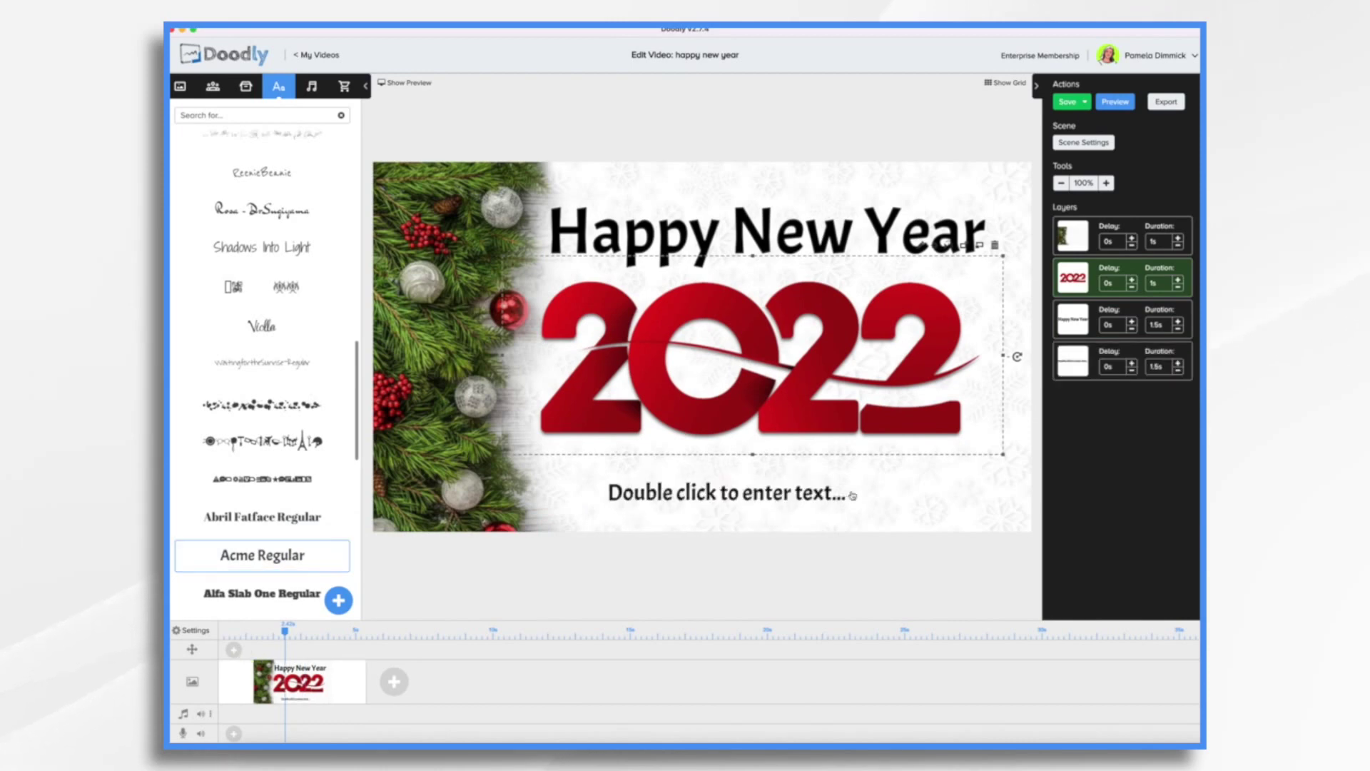
{"action": "double_click", "coordinate": [773, 495]}
{"action": "type", "text": "From all of us at"}
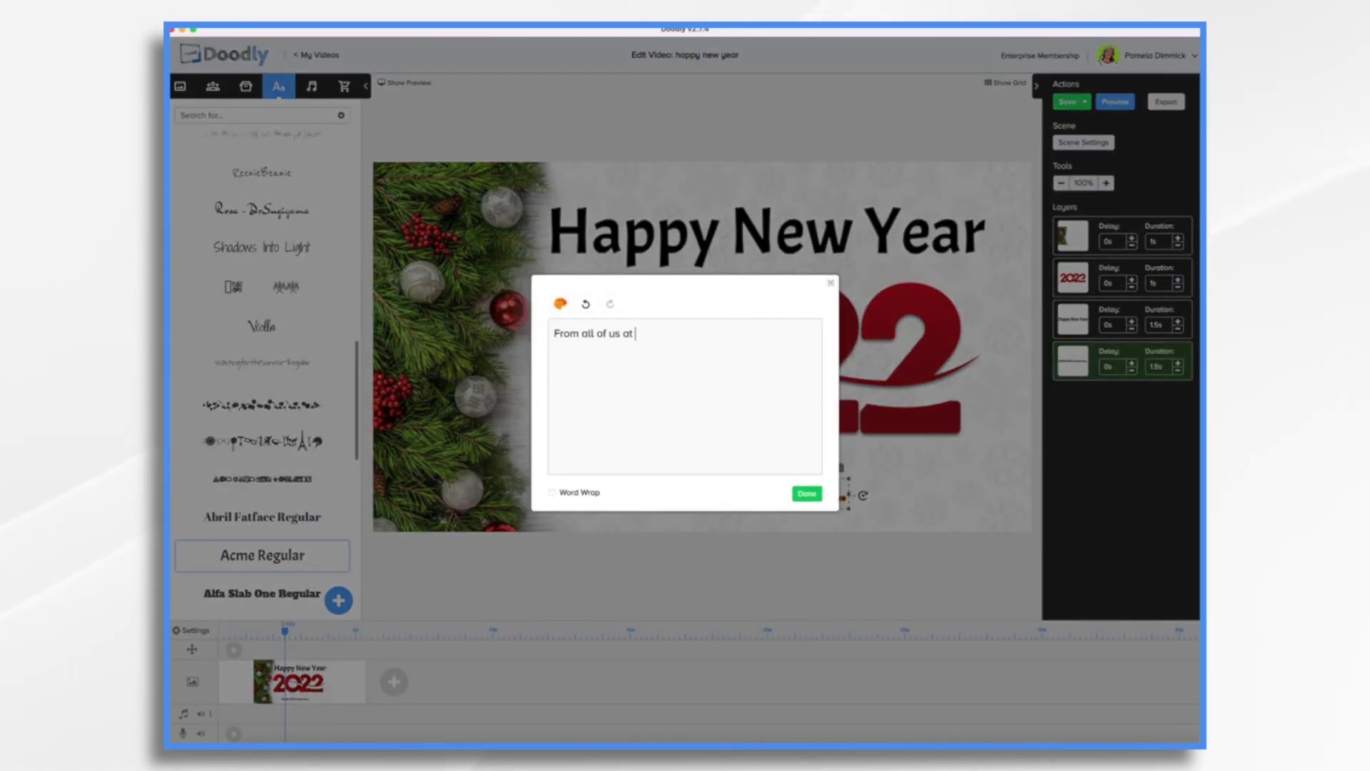
{"action": "type", "text": " Acme, Inc."}
{"action": "left_click", "coordinate": [806, 493]}
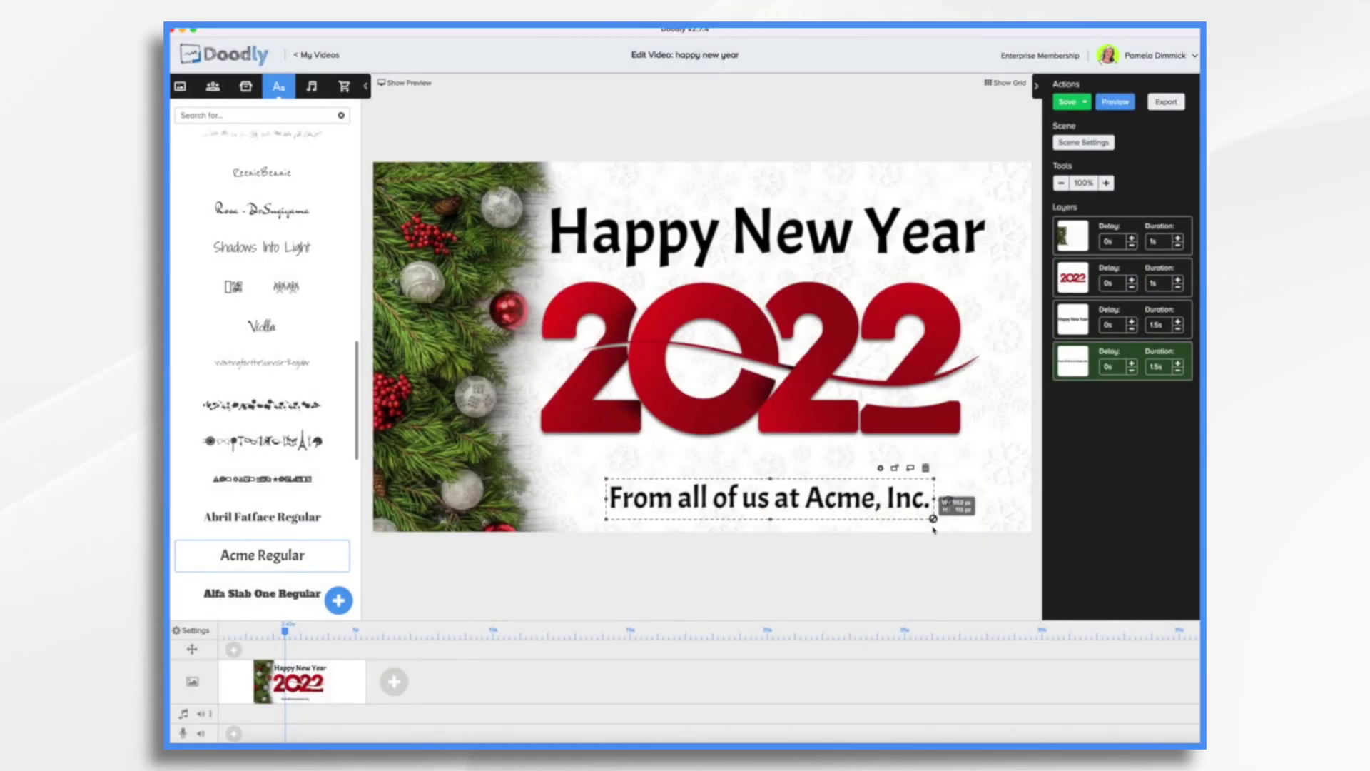
{"action": "left_click_drag", "start_coordinate": [802, 482], "coordinate": [906, 511]}
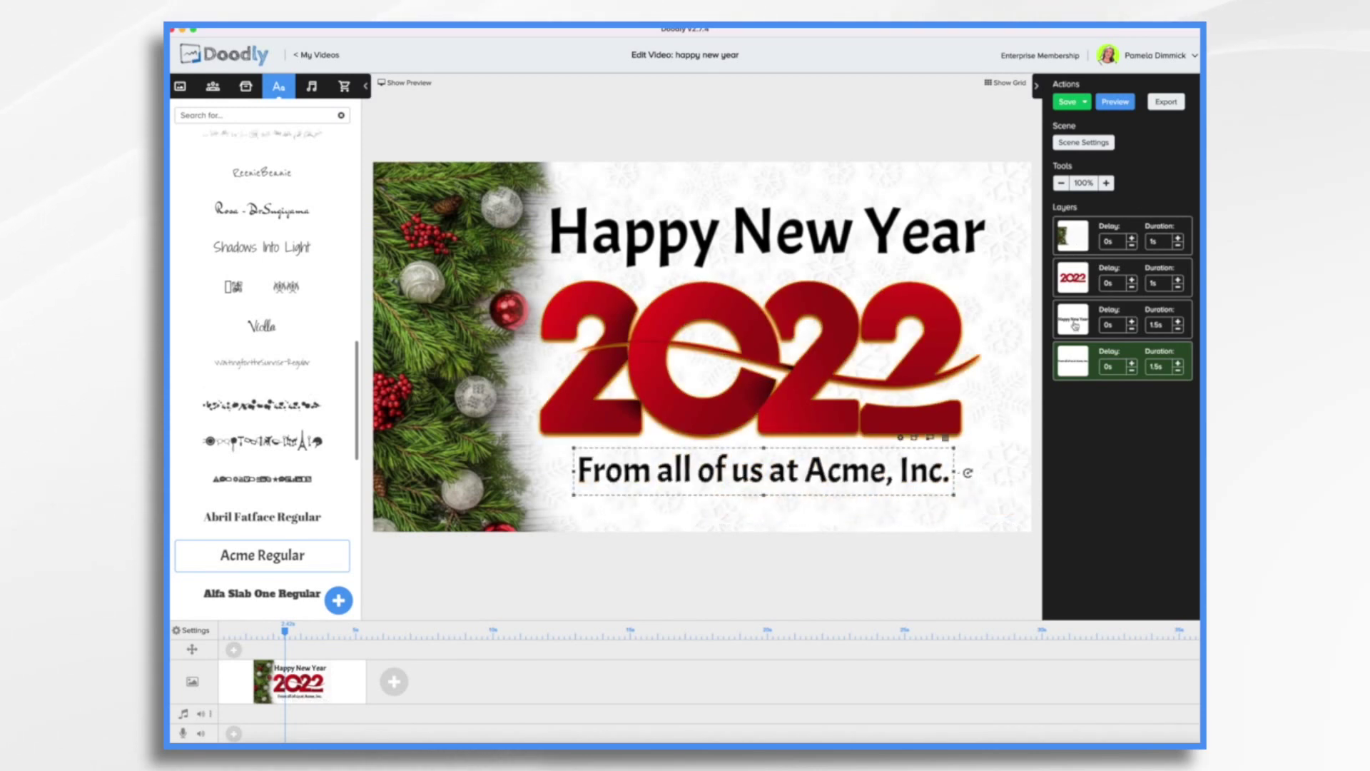
Move Happy New Year to second in layer order and bring up the greeting script
{"action": "left_click_drag", "start_coordinate": [1074, 327], "coordinate": [1075, 282]}
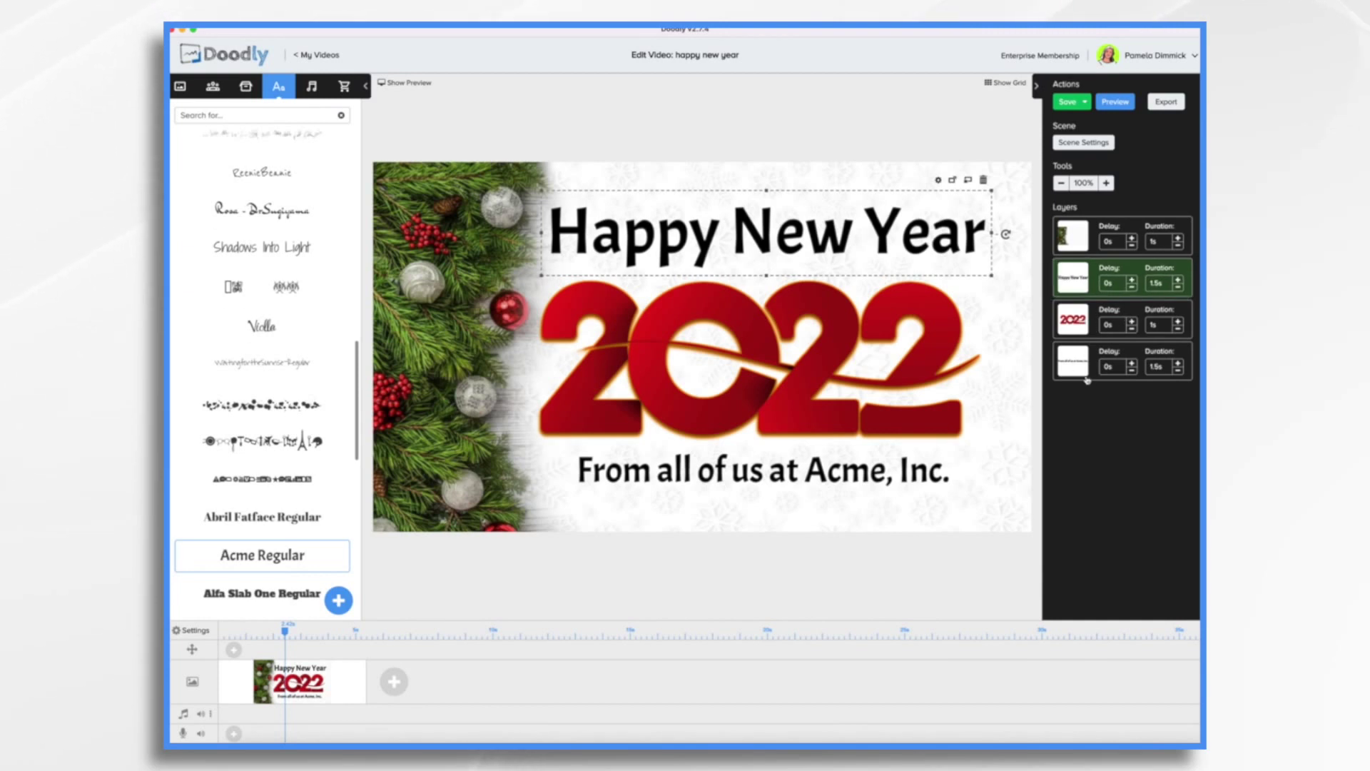
{"action": "left_click", "coordinate": [782, 474]}
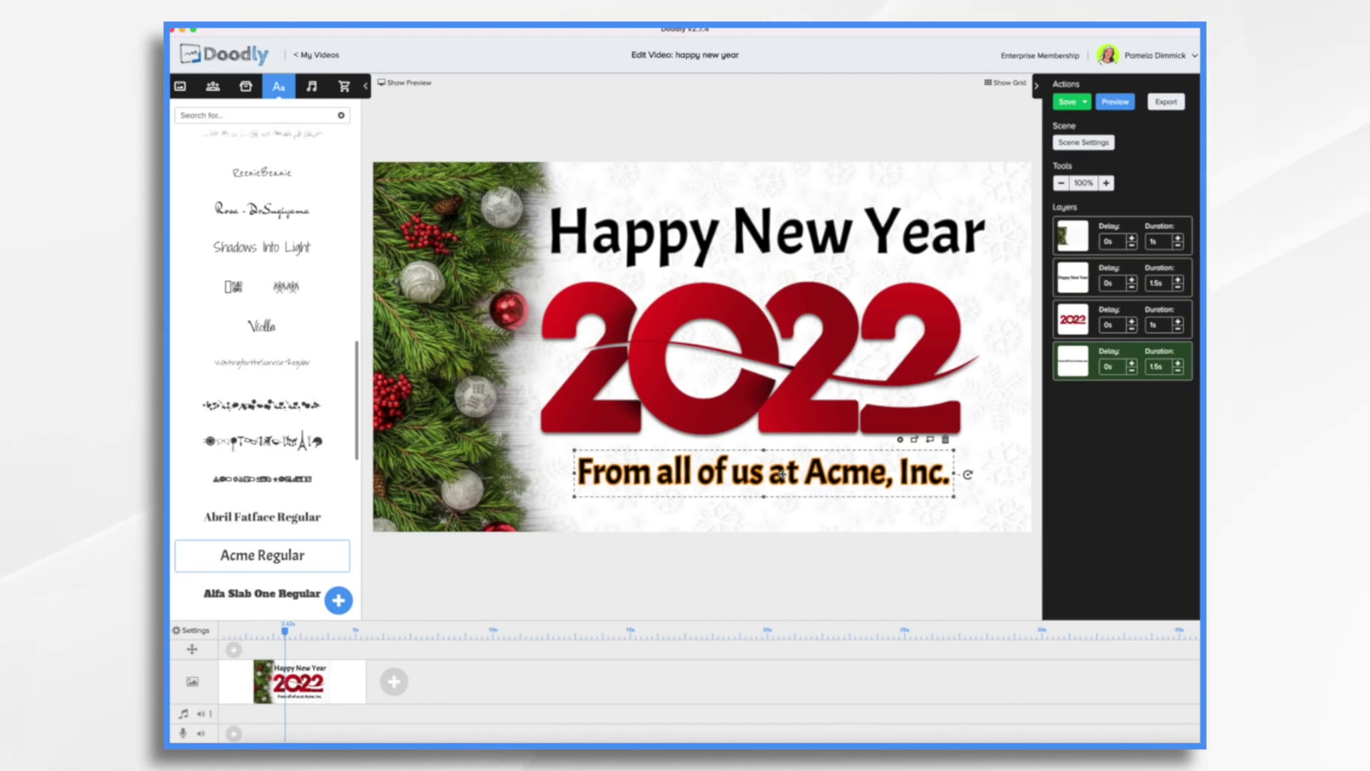
{"action": "key", "text": "super+Tab"}
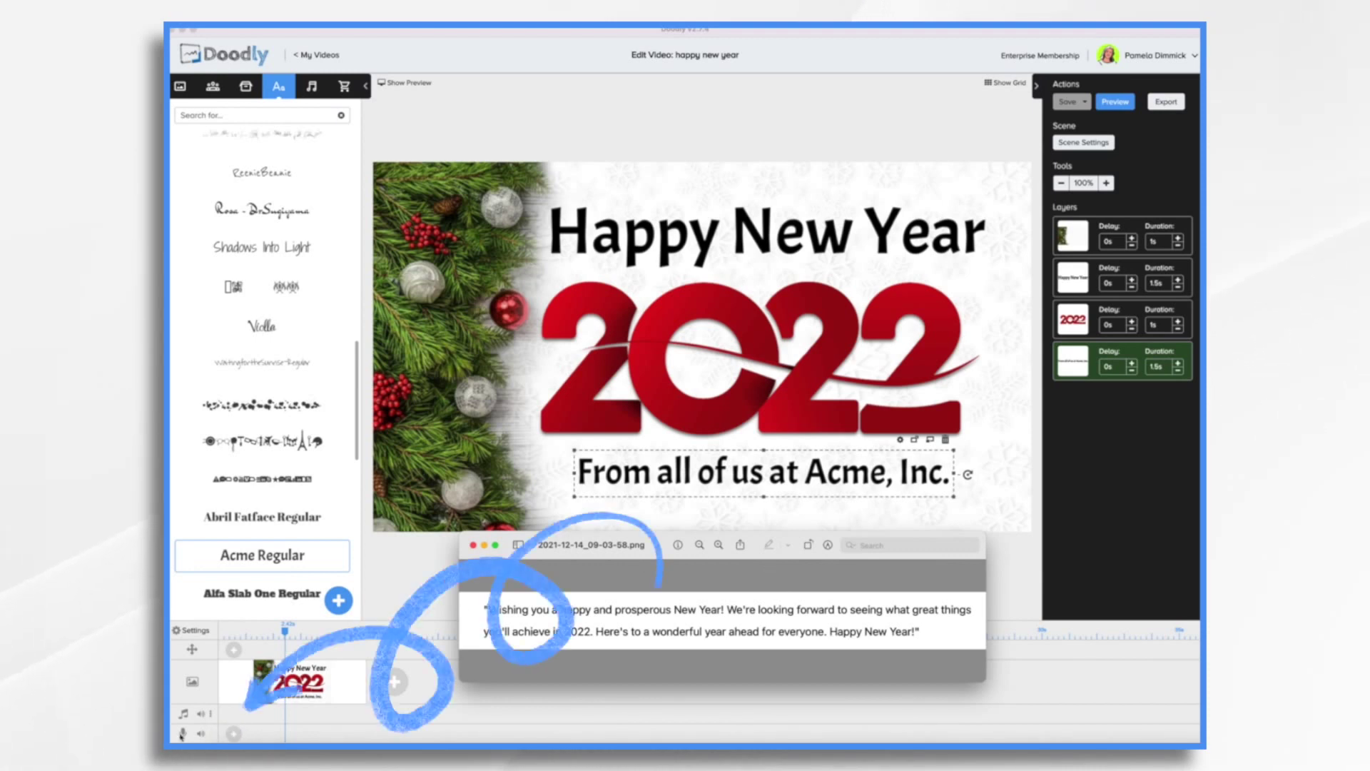
Record a voiceover reading the greeting script while the scene preview plays
{"action": "left_click", "coordinate": [239, 737]}
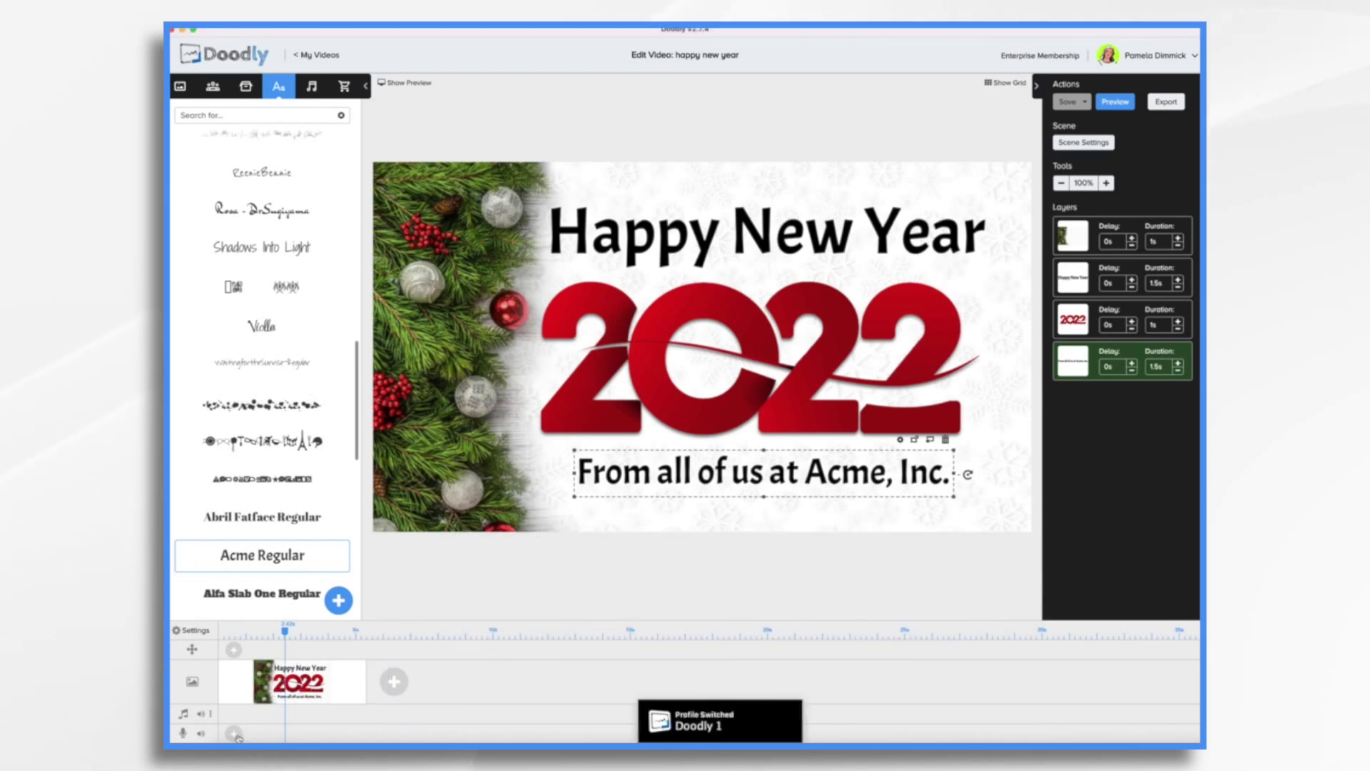
{"action": "left_click", "coordinate": [236, 734]}
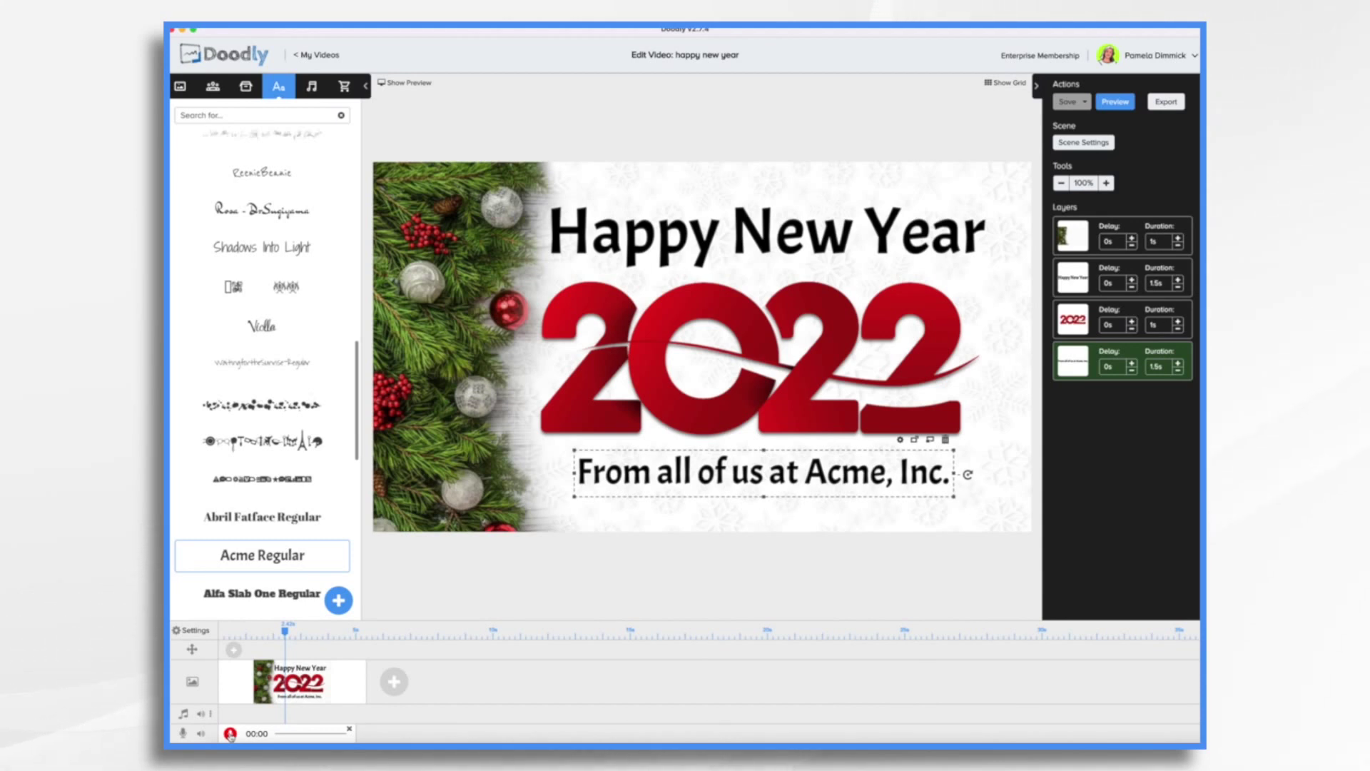
{"action": "left_click", "coordinate": [229, 734]}
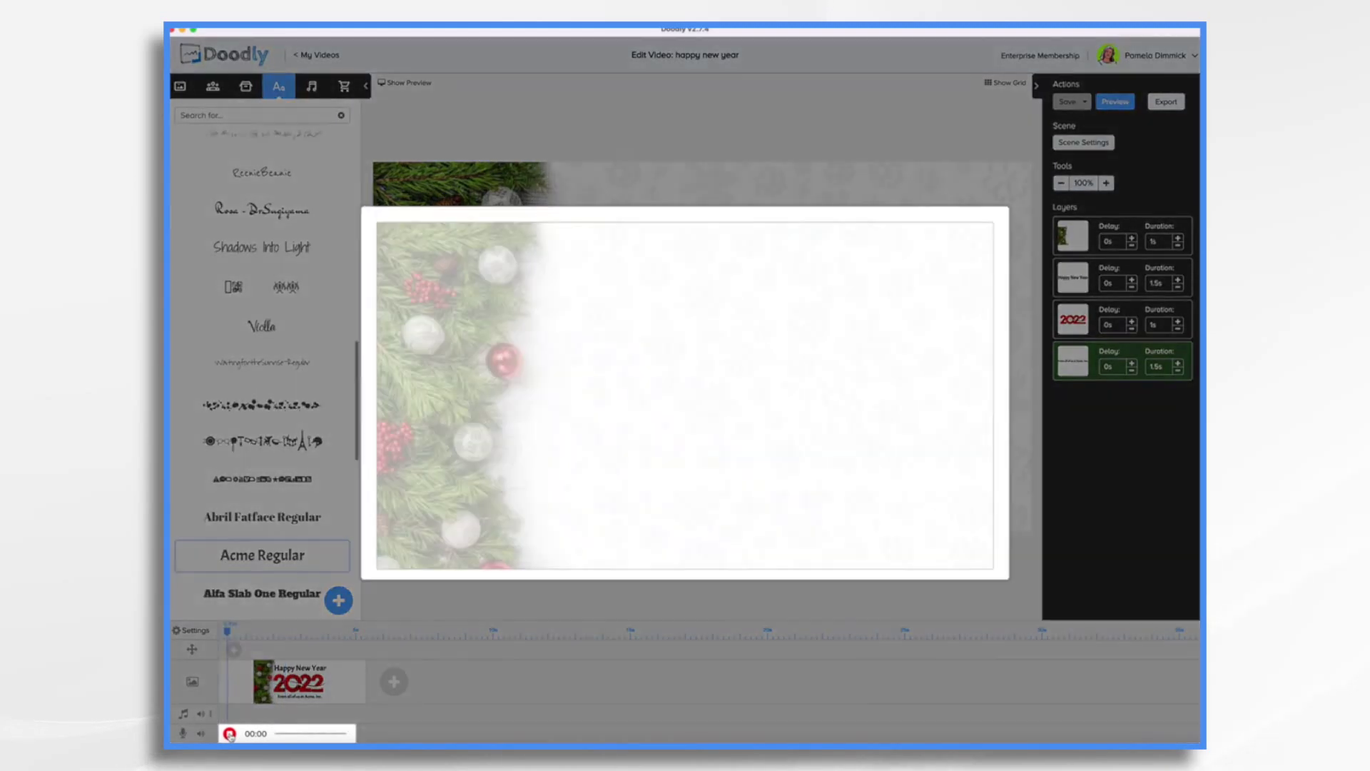
{"action": "key", "text": "super+Tab"}
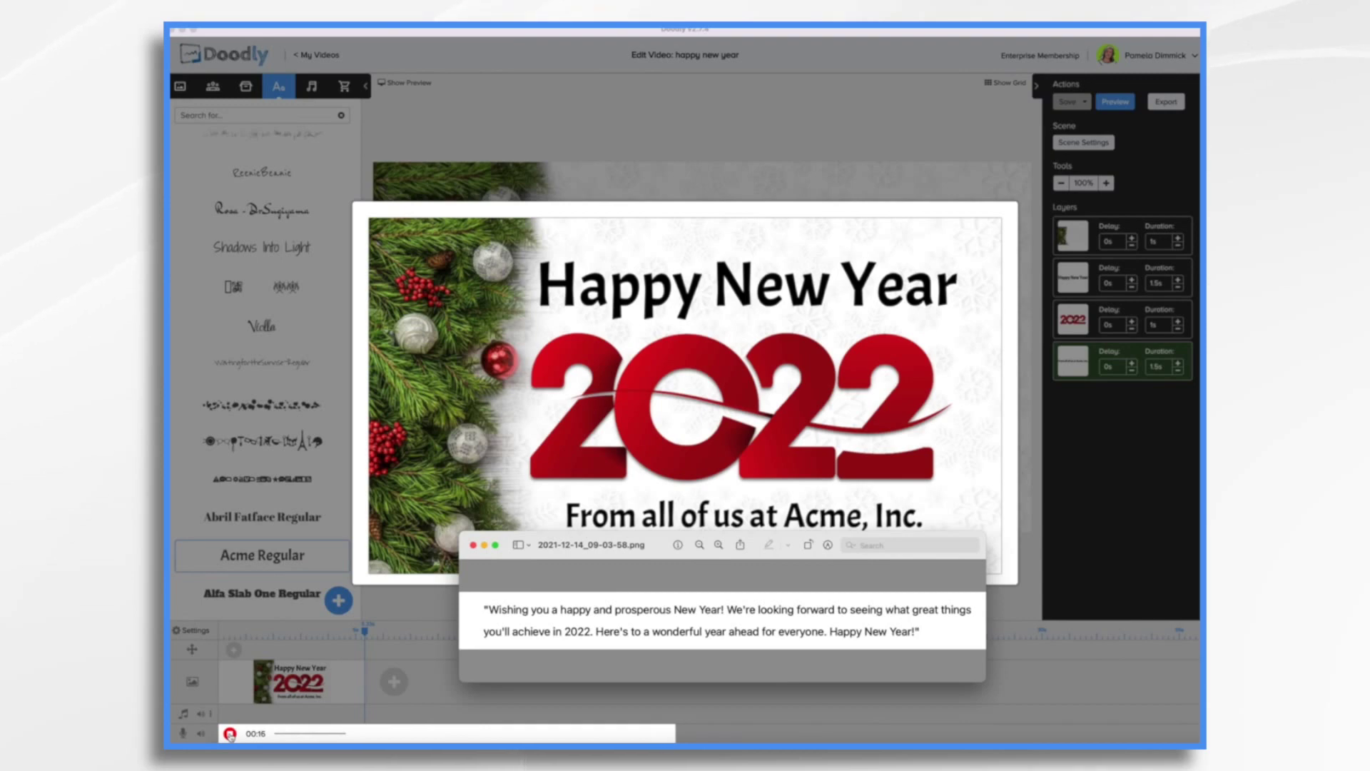
{"action": "left_click", "coordinate": [230, 734]}
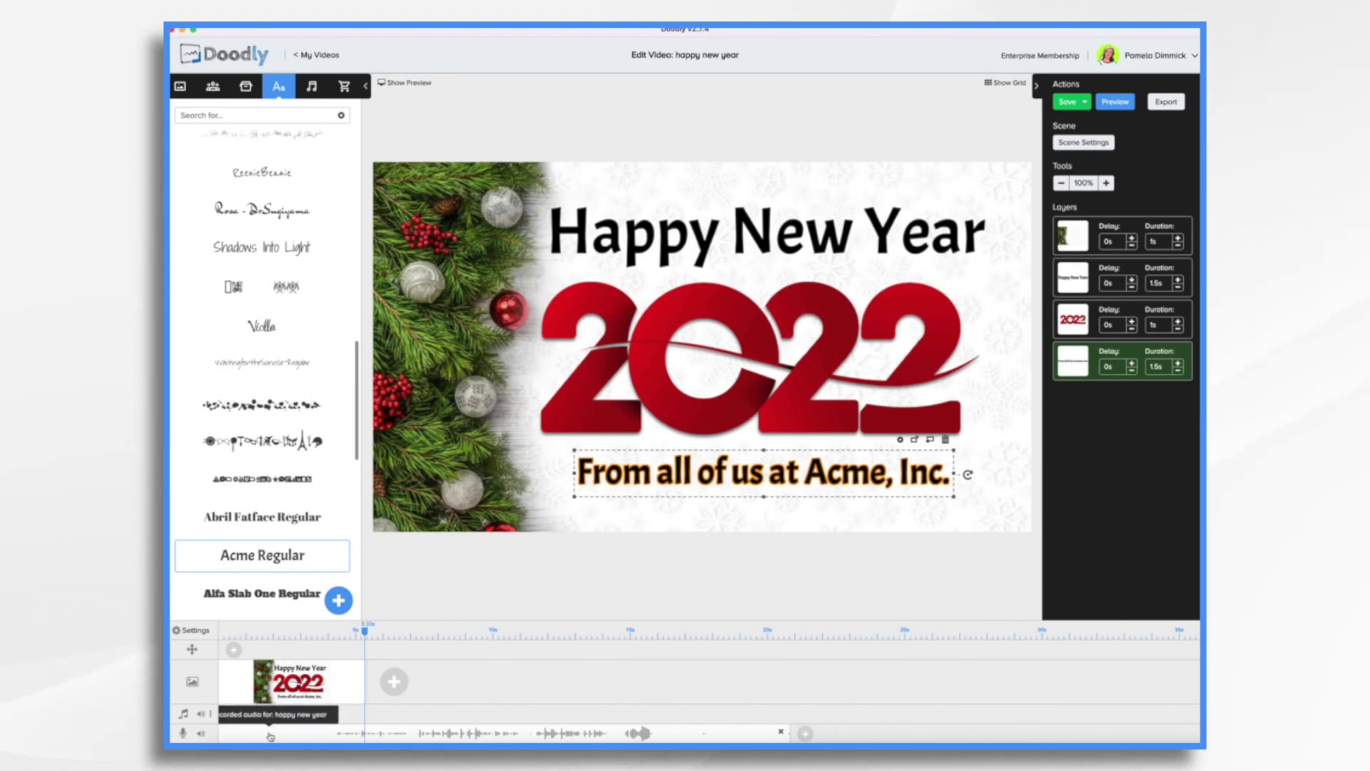
Trim both ends off the recorded voiceover clip and place it at the timeline start
{"action": "left_click", "coordinate": [456, 731]}
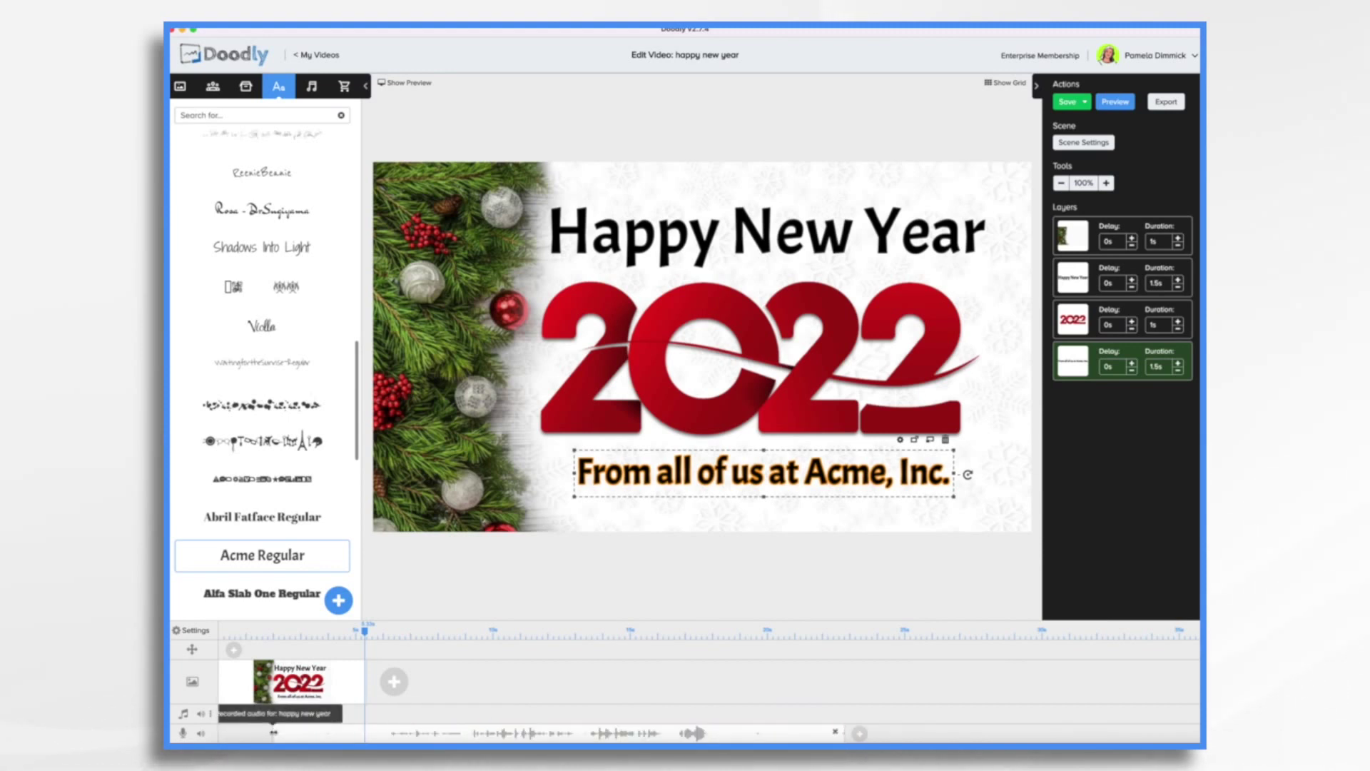
{"action": "left_click_drag", "start_coordinate": [273, 732], "coordinate": [384, 732]}
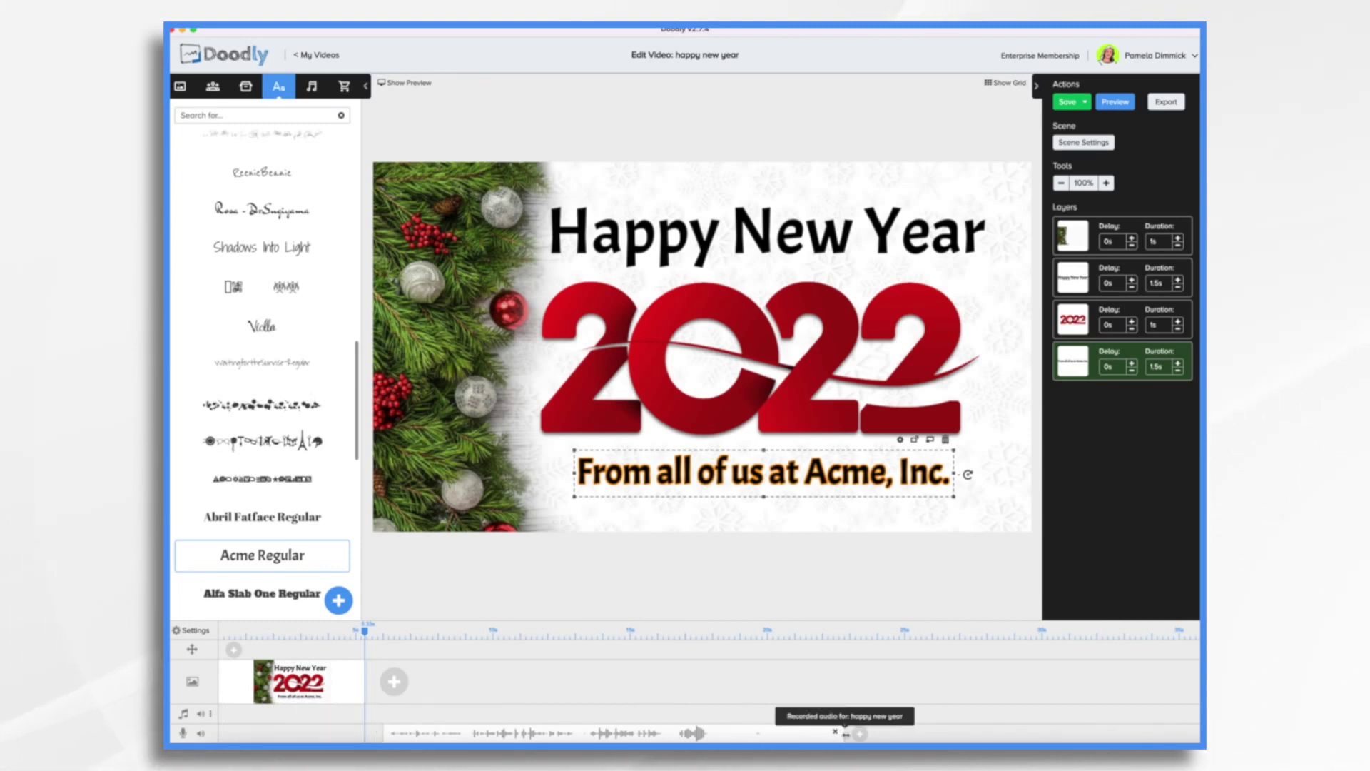
{"action": "left_click_drag", "start_coordinate": [846, 734], "coordinate": [712, 734]}
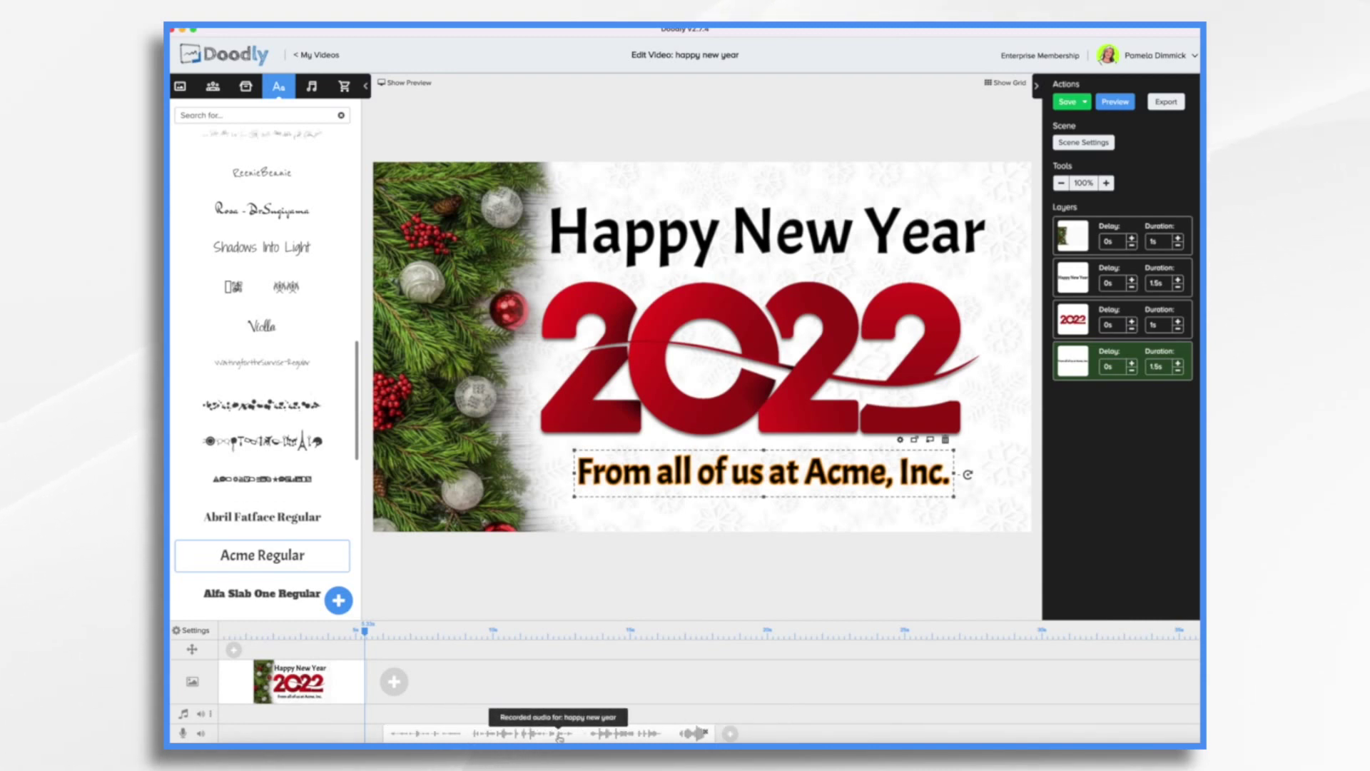
{"action": "left_click_drag", "start_coordinate": [559, 737], "coordinate": [509, 735]}
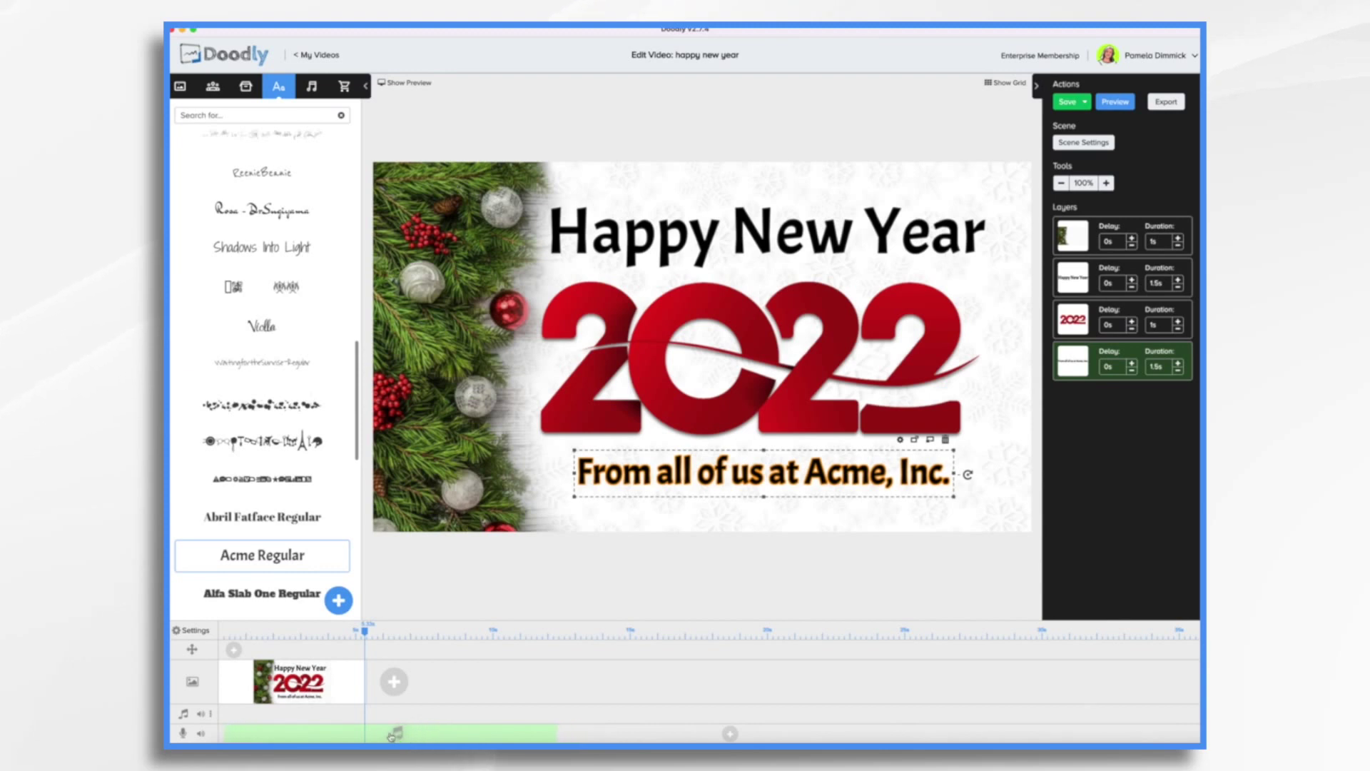
{"action": "left_click_drag", "start_coordinate": [391, 735], "coordinate": [380, 737]}
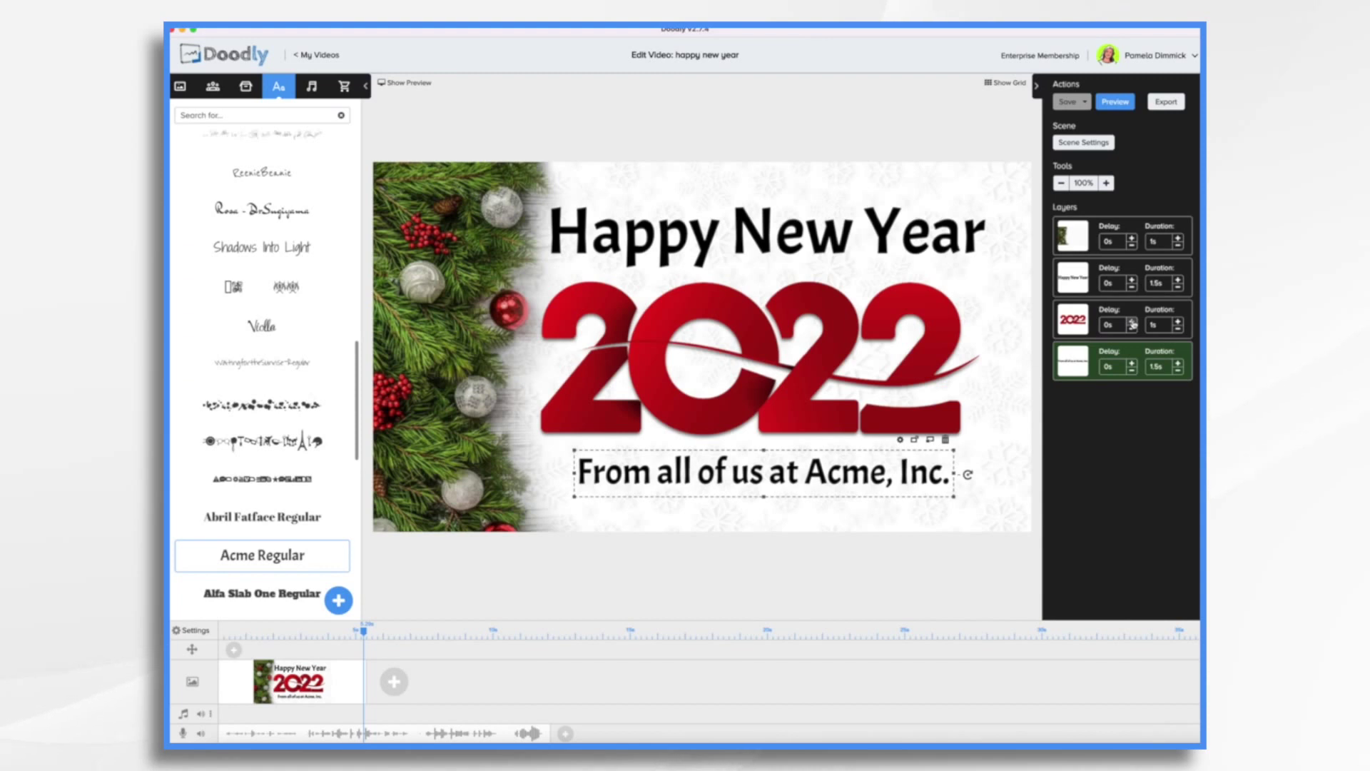
Set the 2022 layer's delay to 4s and the 'From all of us' text layer's delay to 1s
{"action": "left_click", "coordinate": [1131, 322]}
{"action": "left_click", "coordinate": [1132, 322]}
{"action": "left_click", "coordinate": [1132, 322]}
{"action": "left_click", "coordinate": [1131, 322]}
{"action": "left_click", "coordinate": [1132, 322]}
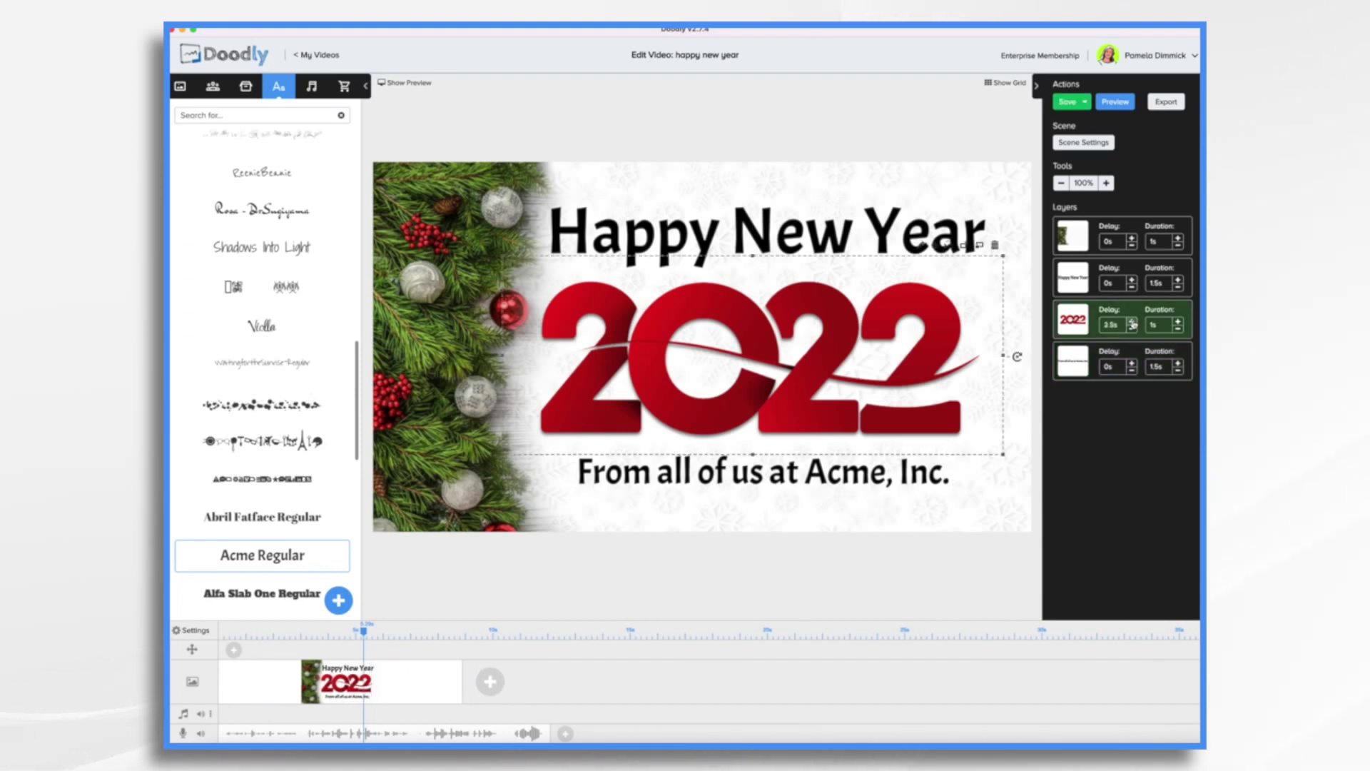
{"action": "left_click", "coordinate": [1132, 322]}
{"action": "left_click", "coordinate": [1132, 322]}
{"action": "left_click", "coordinate": [1132, 322]}
{"action": "left_click", "coordinate": [1132, 322]}
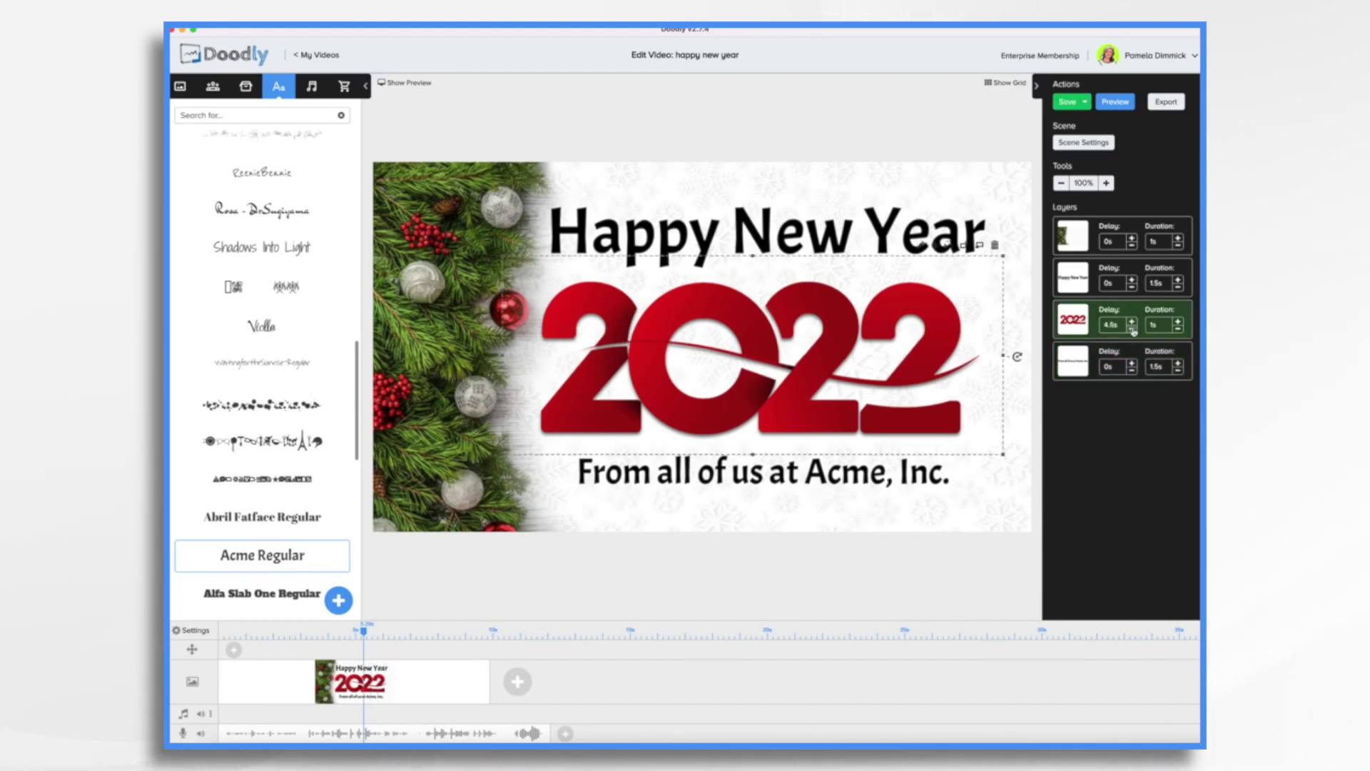
{"action": "left_click", "coordinate": [1132, 329]}
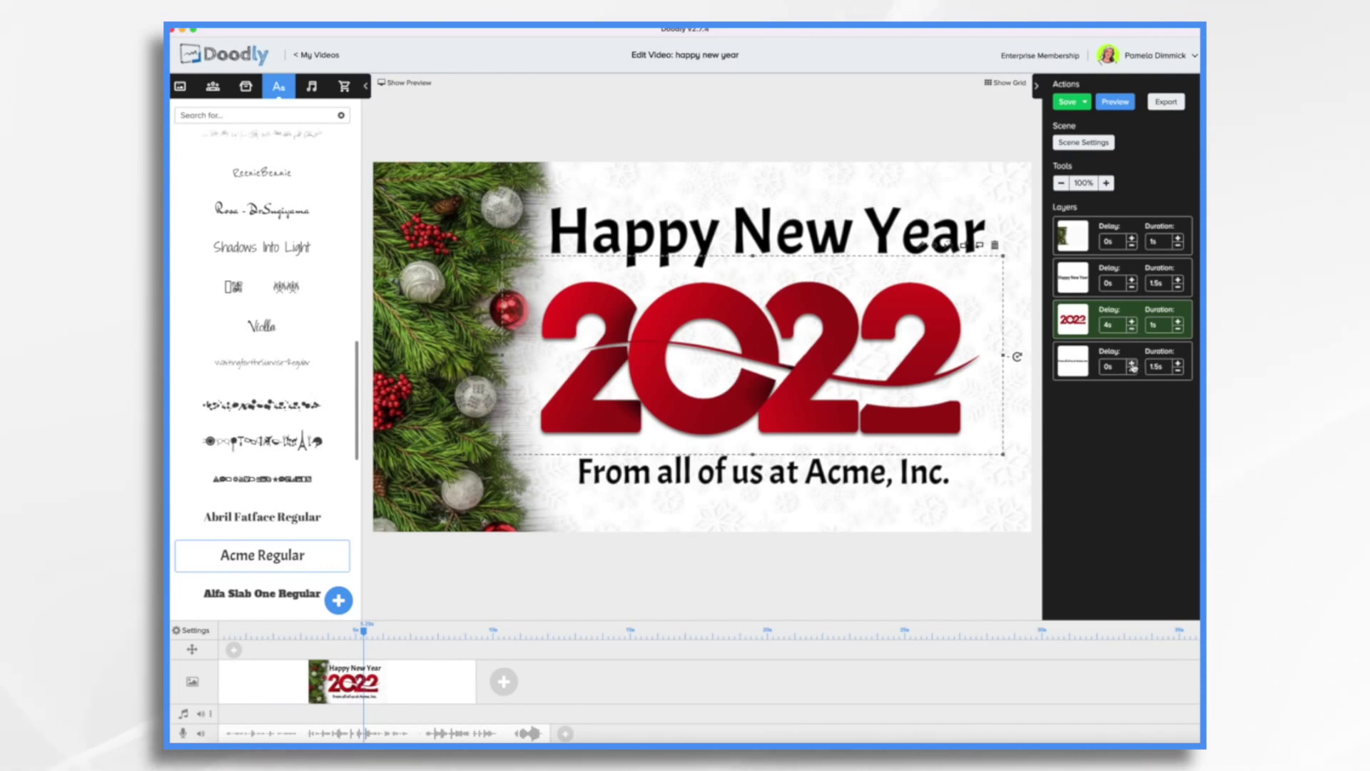
{"action": "left_click", "coordinate": [1132, 364]}
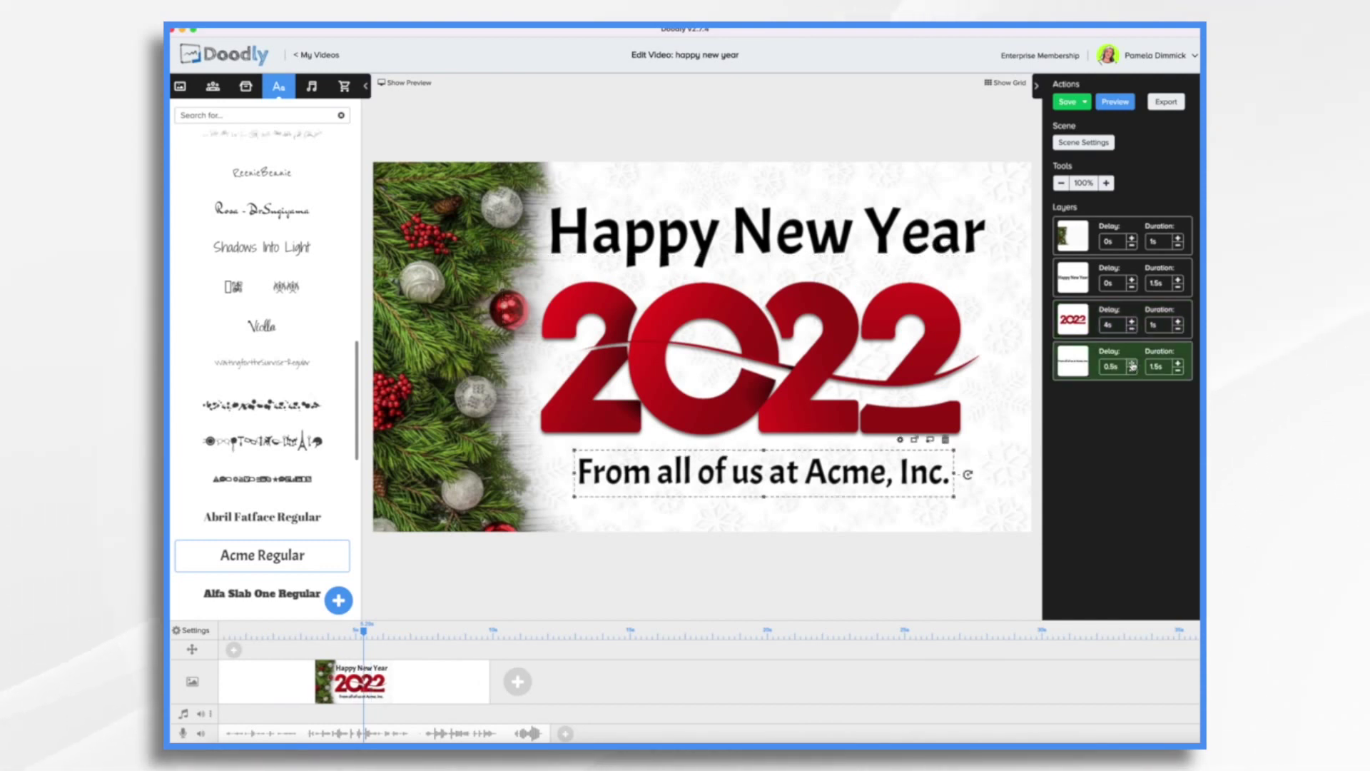
{"action": "left_click", "coordinate": [1133, 363]}
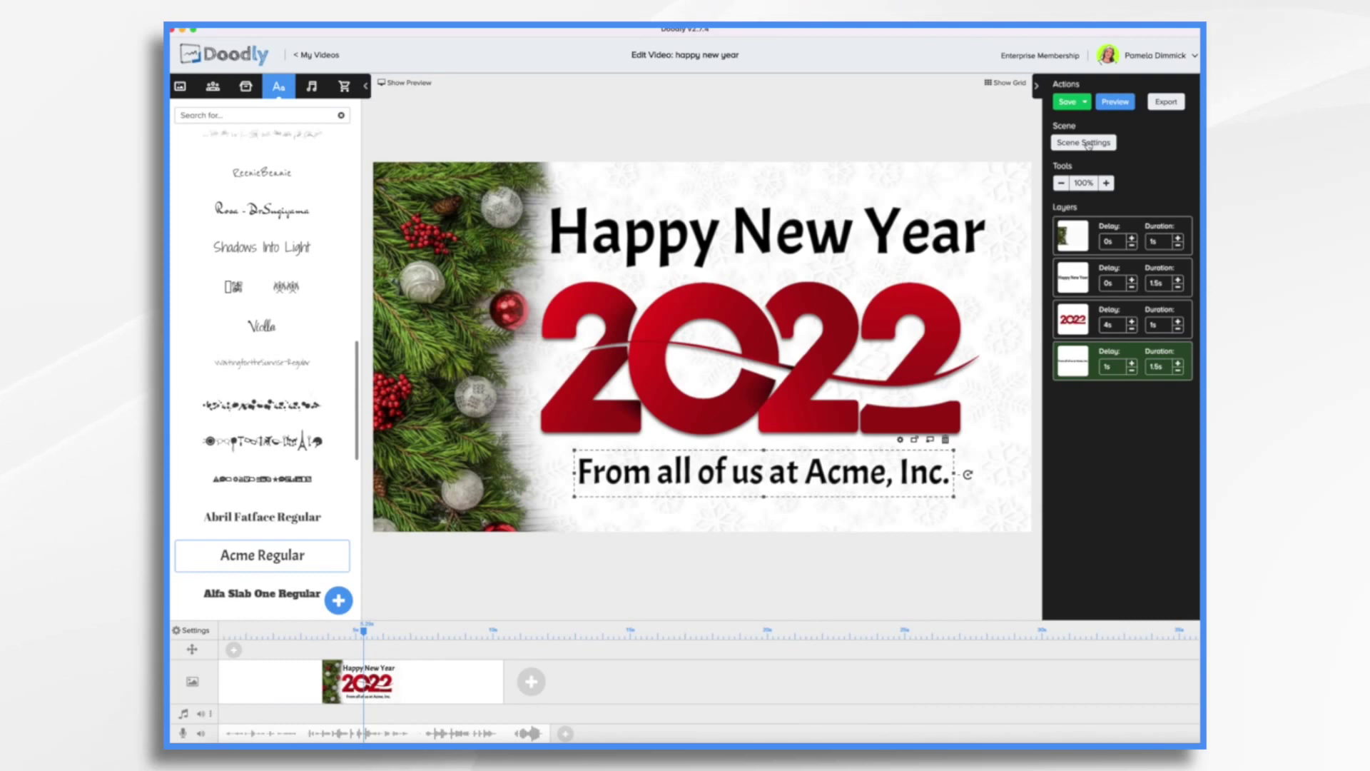
Apply scene settings with 5s of extra time at the end
{"action": "left_click", "coordinate": [1087, 145]}
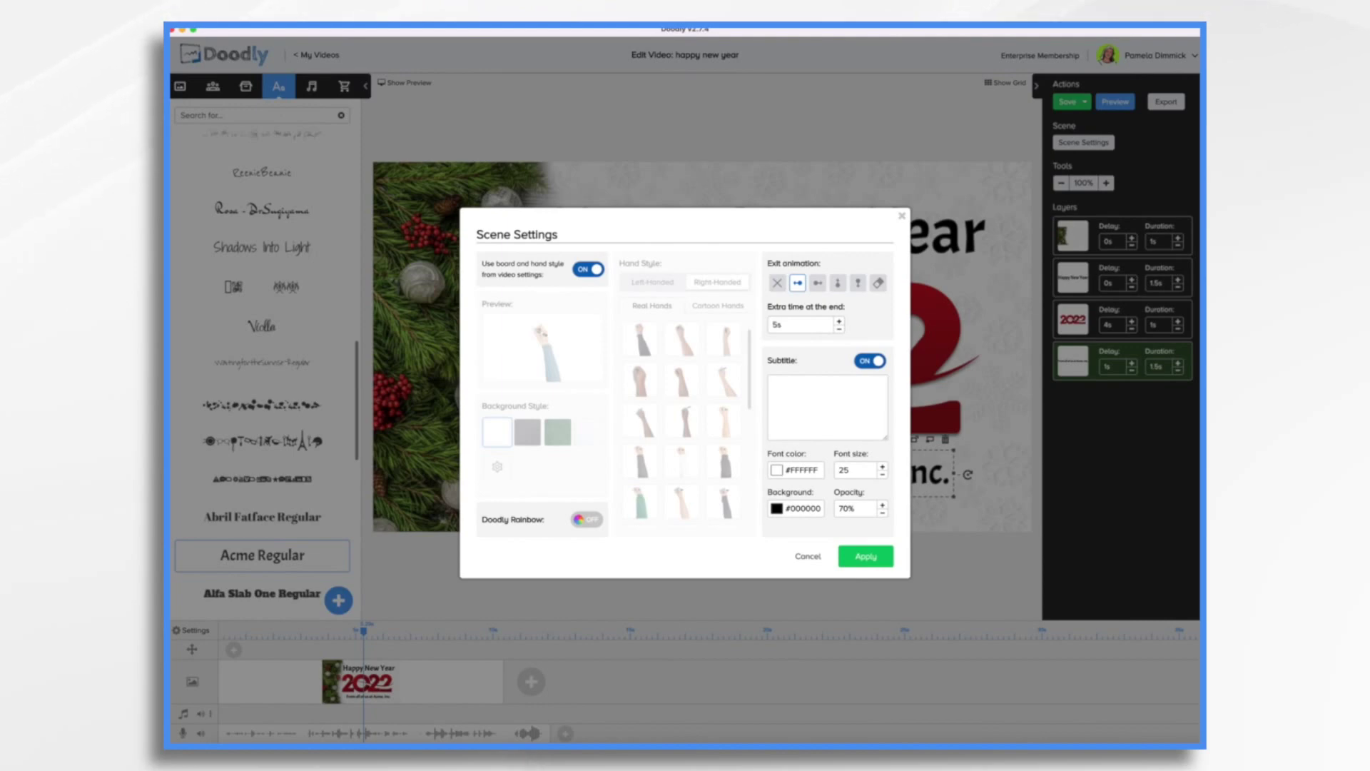
{"action": "left_click", "coordinate": [875, 561]}
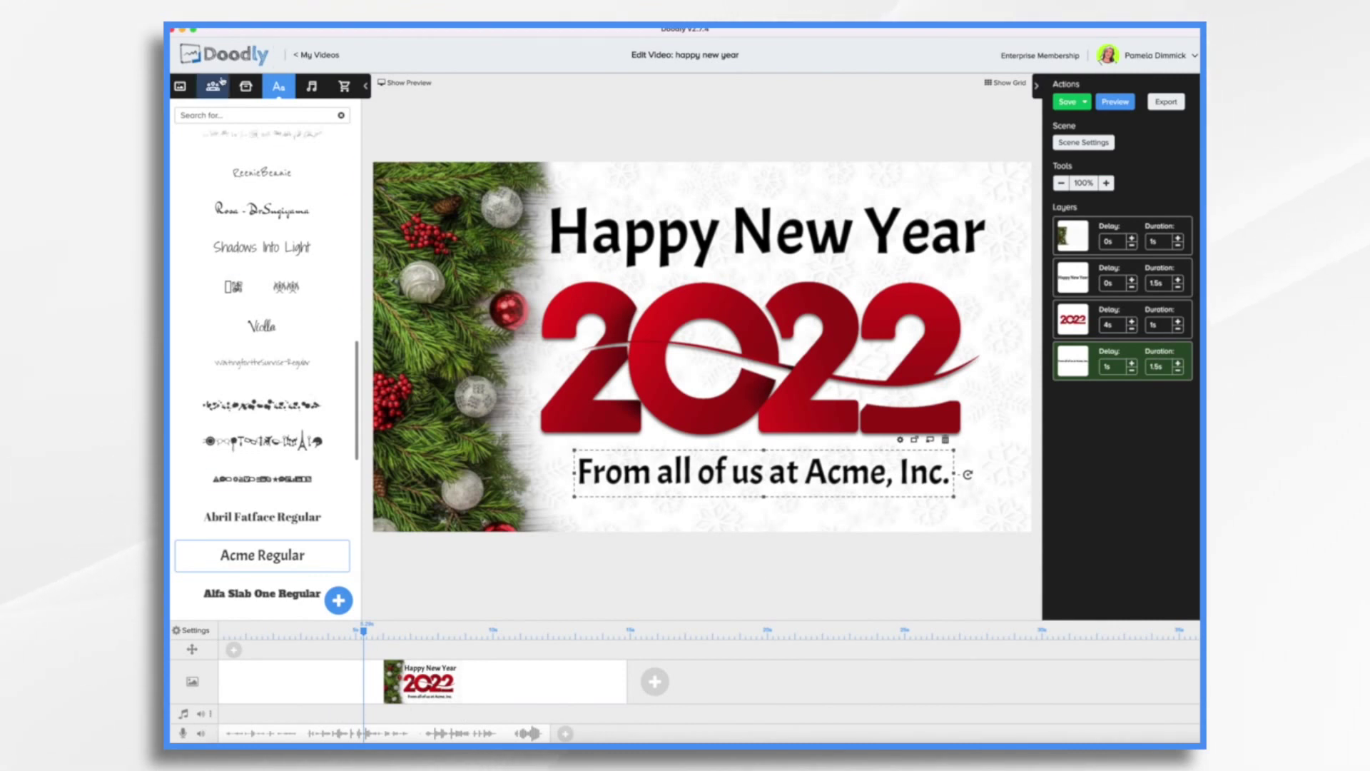
Search the sound library for 'auld' and add Auld Lang Syne - Full to the music track
{"action": "left_click", "coordinate": [312, 86]}
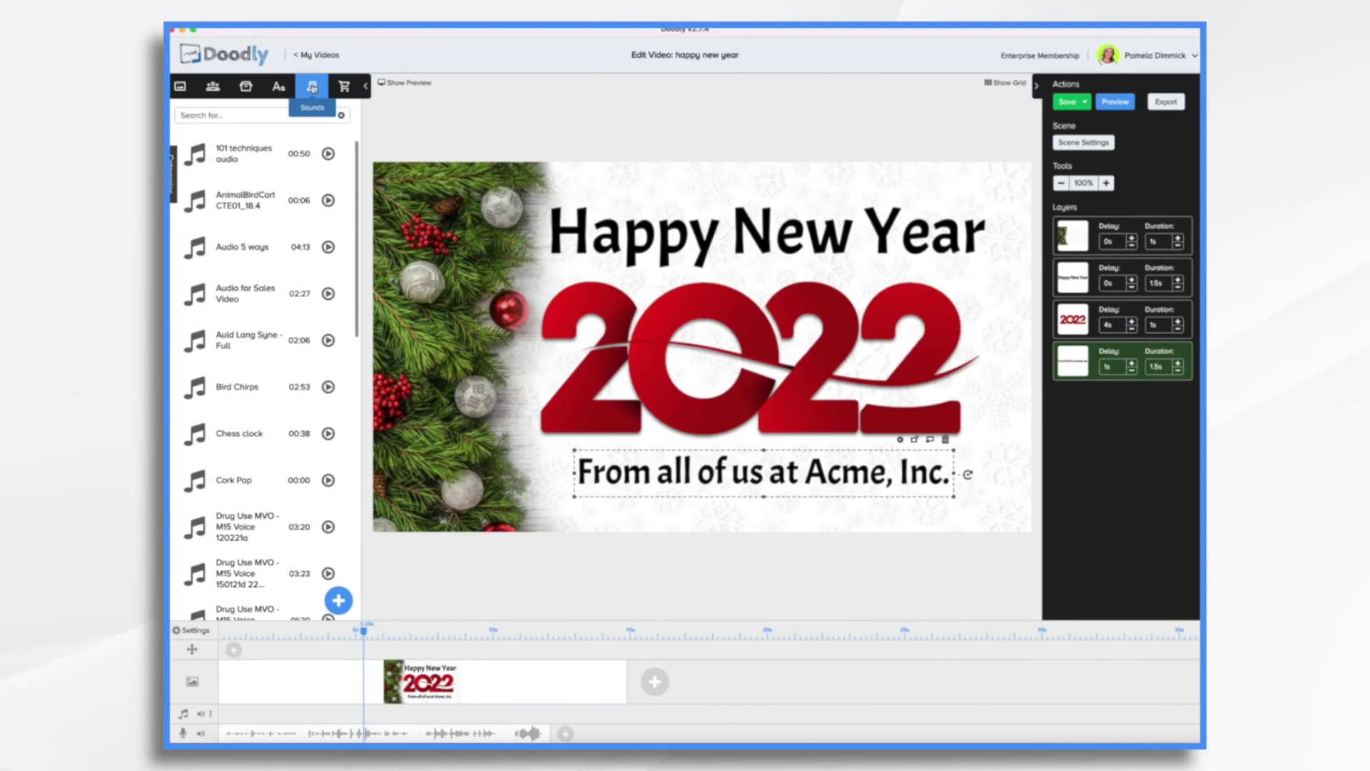
{"action": "left_click", "coordinate": [228, 115]}
{"action": "type", "text": "auld"}
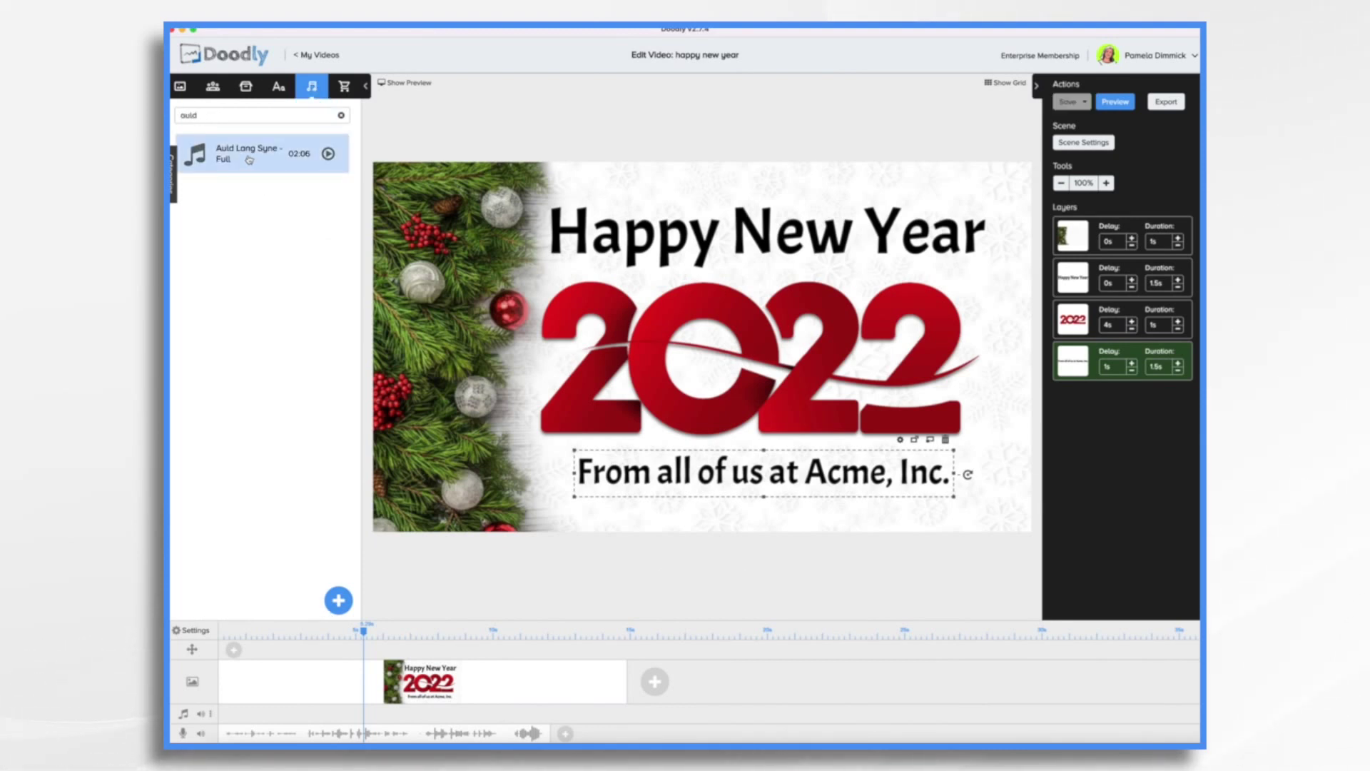
{"action": "left_click_drag", "start_coordinate": [249, 160], "coordinate": [304, 717]}
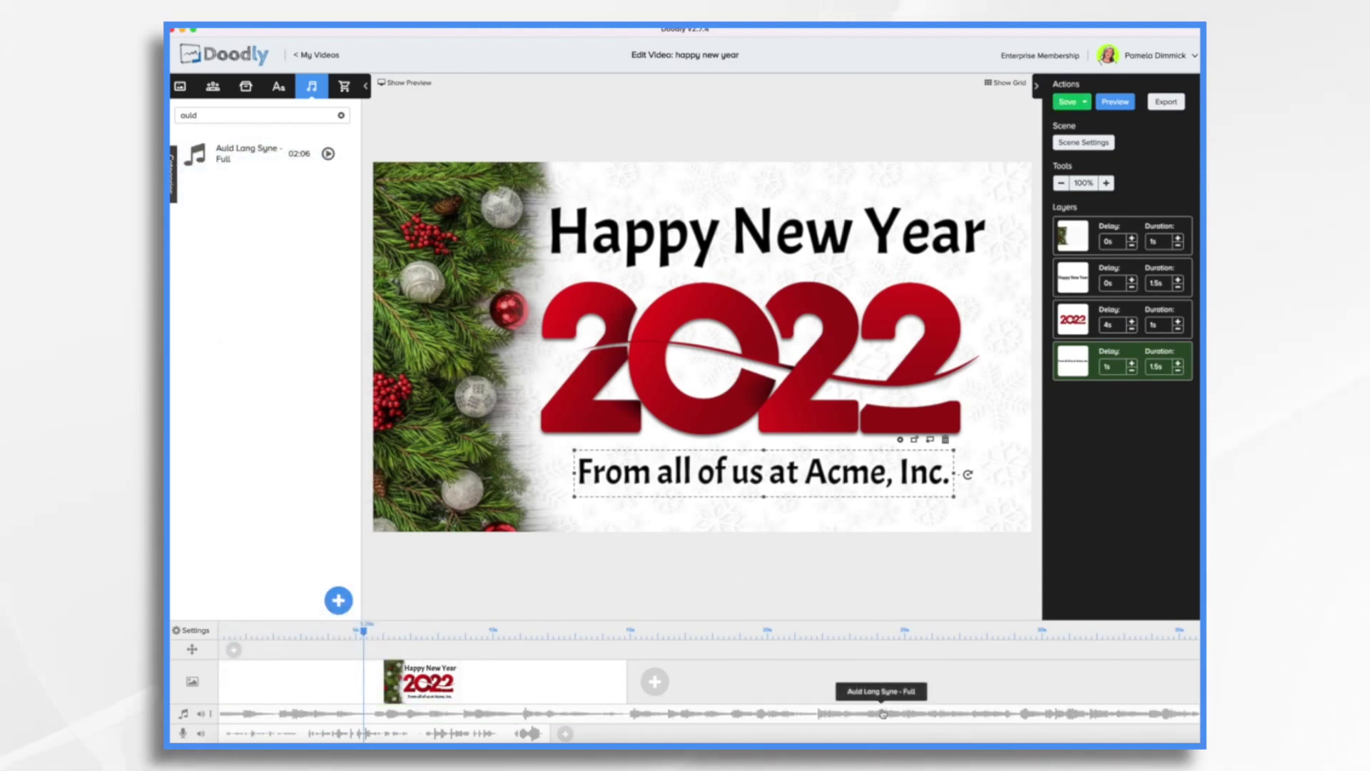
Trim the end of the Auld Lang Syne music so it finishes with the scene
{"action": "scroll", "coordinate": [882, 713], "scroll_direction": "right", "scroll_amount": 5}
{"action": "scroll", "coordinate": [1063, 713], "scroll_direction": "right", "scroll_amount": 5}
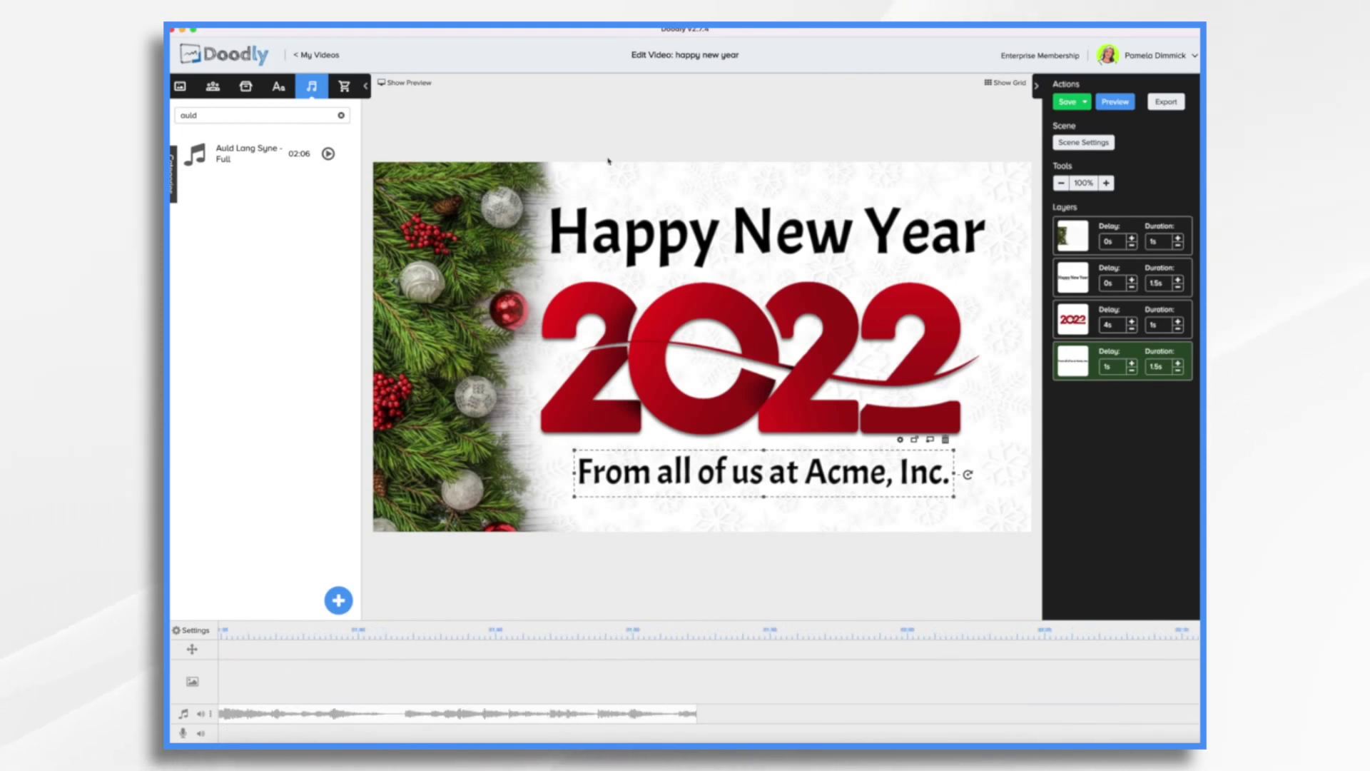
{"action": "scroll", "coordinate": [1057, 713], "scroll_direction": "right", "scroll_amount": 10}
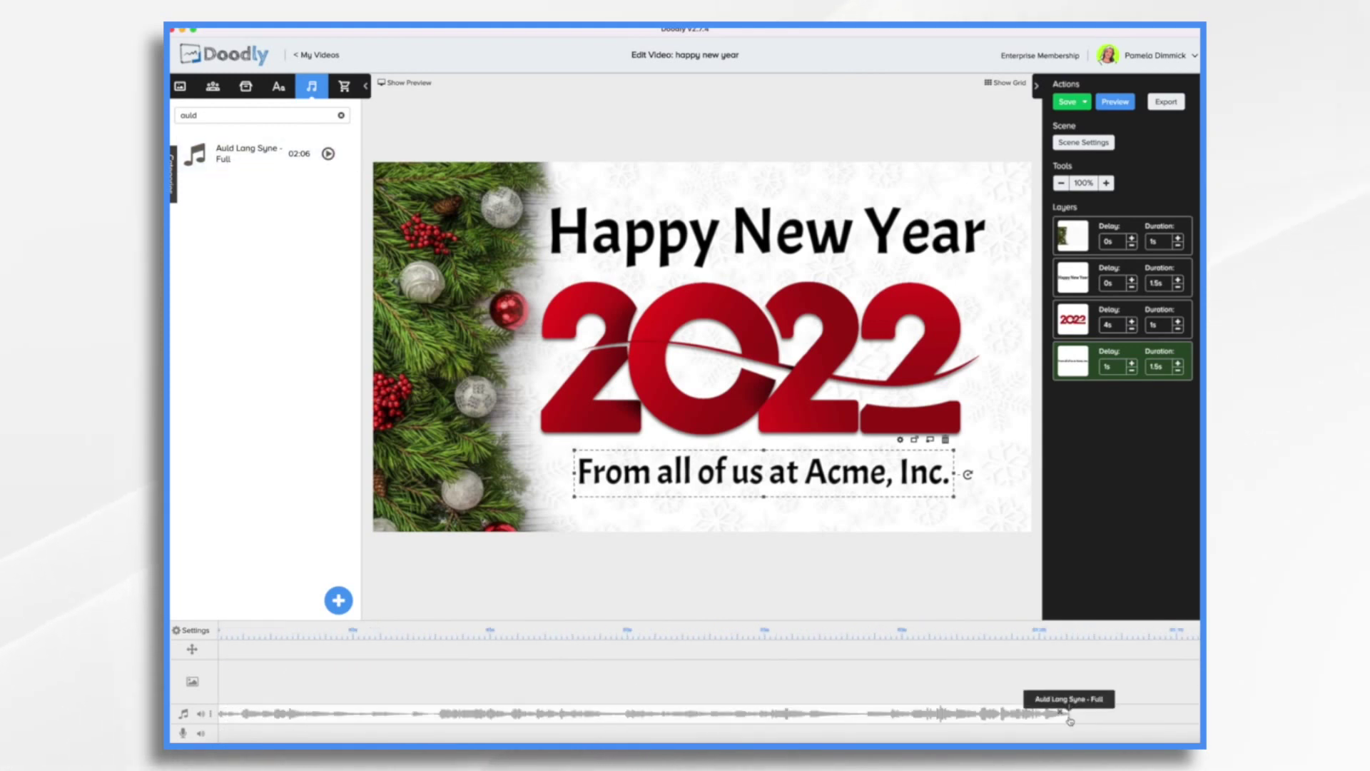
{"action": "scroll", "coordinate": [1056, 713], "scroll_direction": "left", "scroll_amount": 15}
{"action": "left_click_drag", "start_coordinate": [1063, 710], "coordinate": [455, 709]}
{"action": "scroll", "coordinate": [455, 710], "scroll_direction": "left", "scroll_amount": 3}
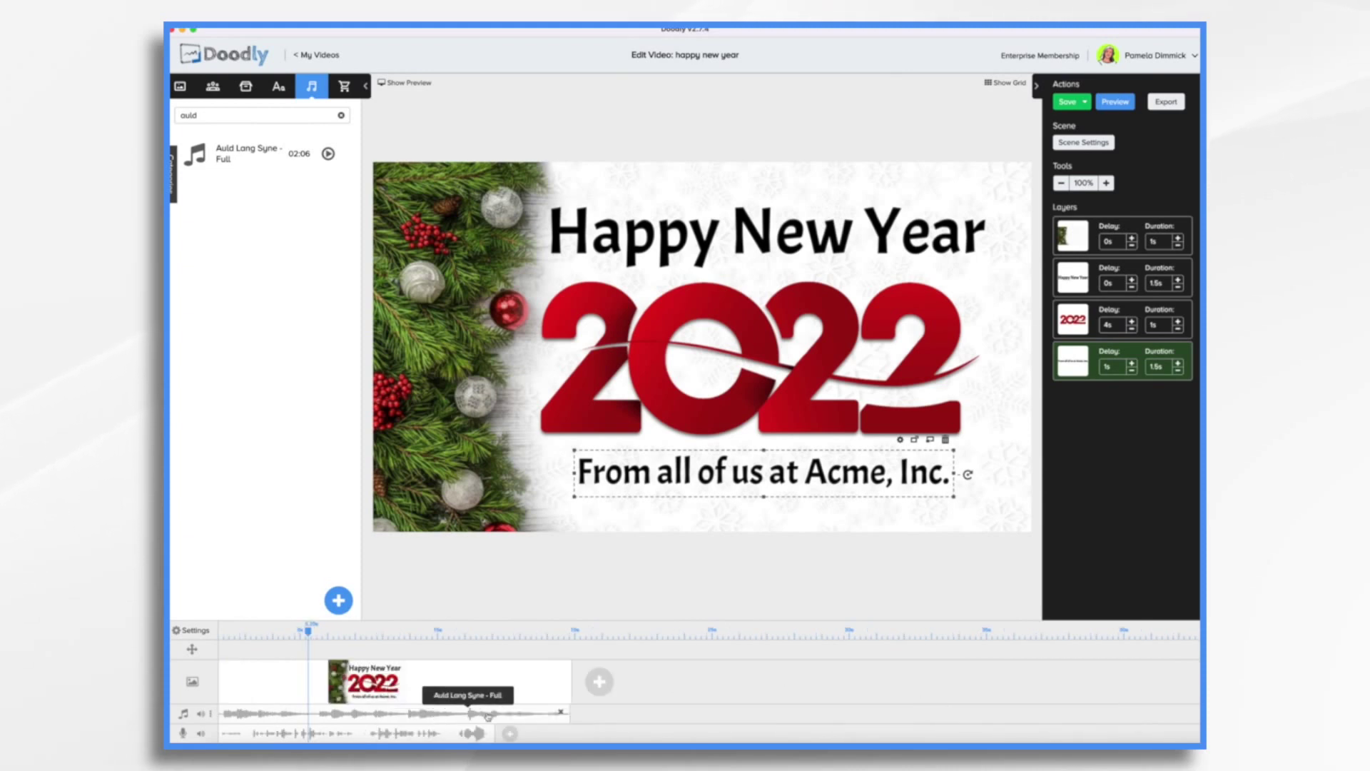
Give the Auld Lang Syne music a Fade Out and lower its track volume to about 10%
{"action": "right_click", "coordinate": [532, 717]}
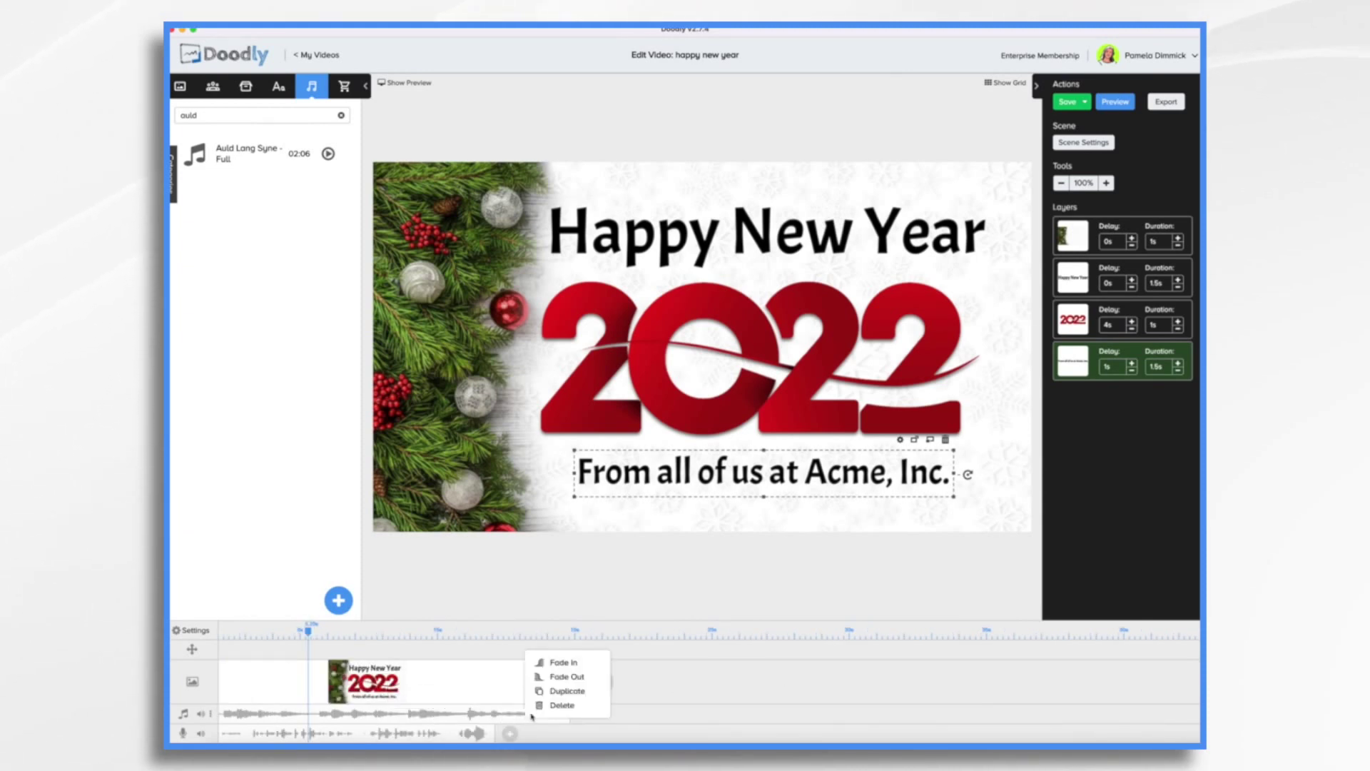
{"action": "left_click", "coordinate": [564, 678]}
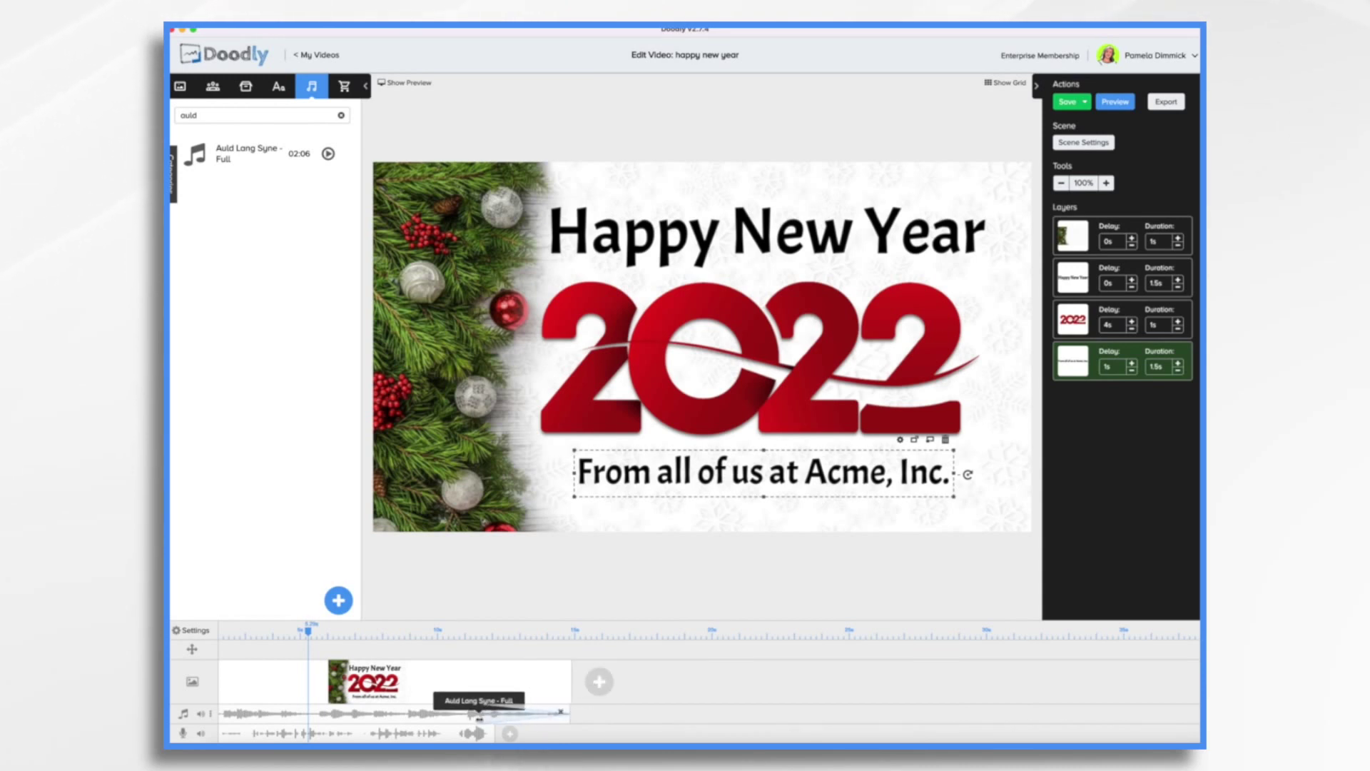
{"action": "left_click", "coordinate": [202, 716]}
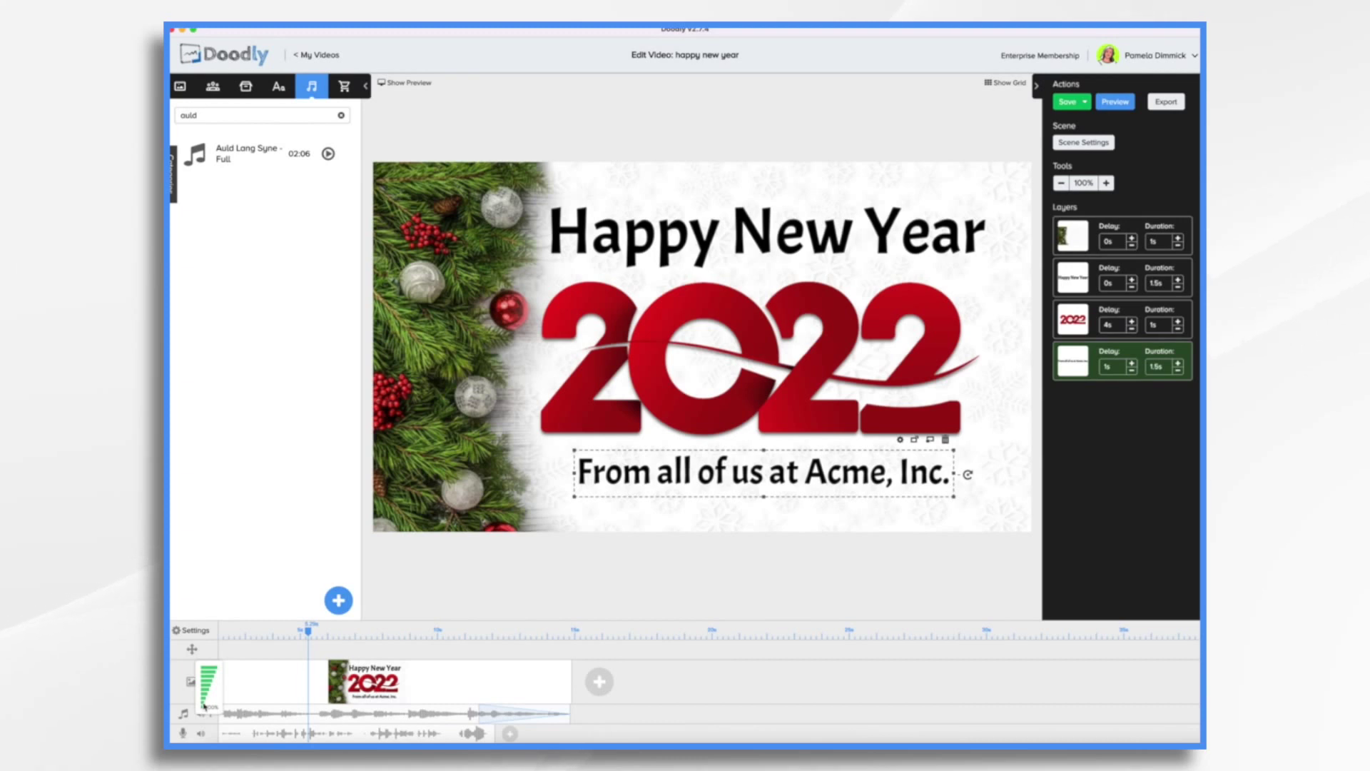
{"action": "left_click", "coordinate": [203, 706]}
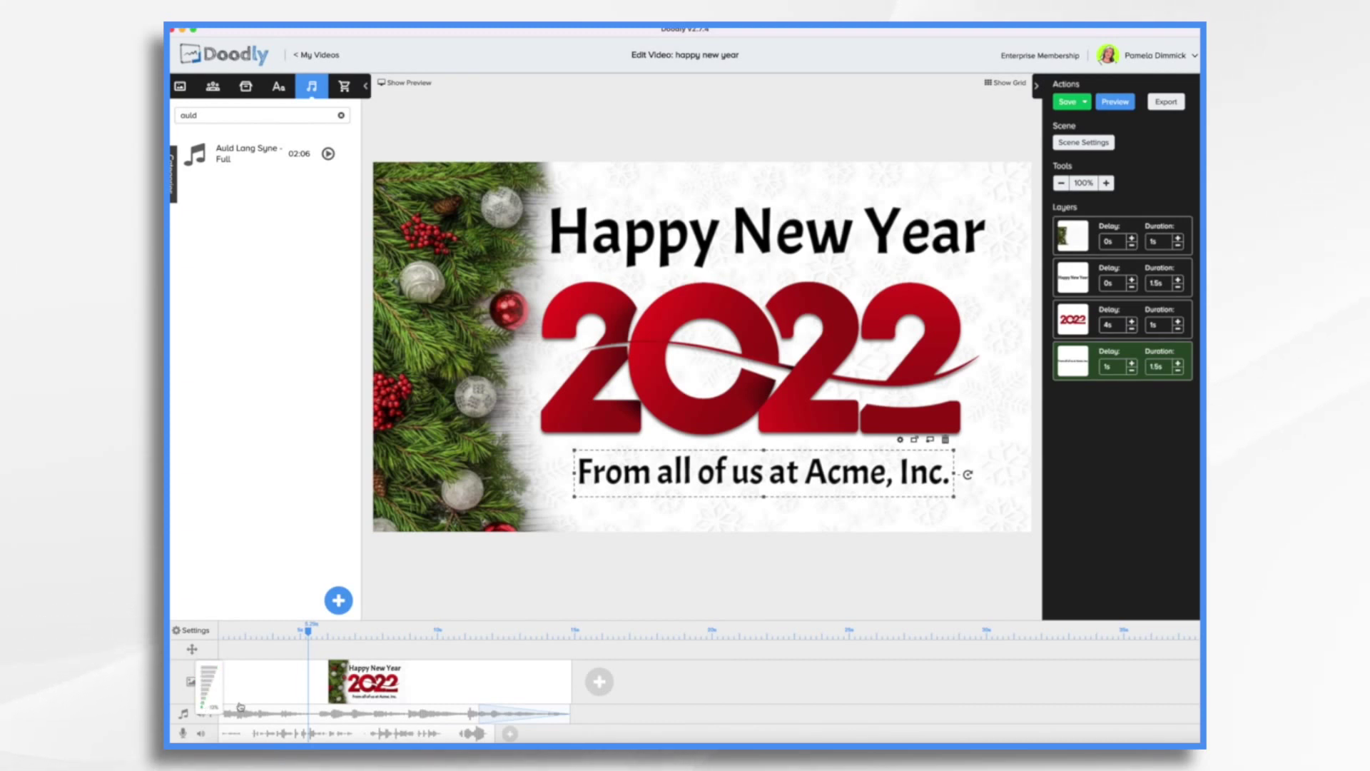